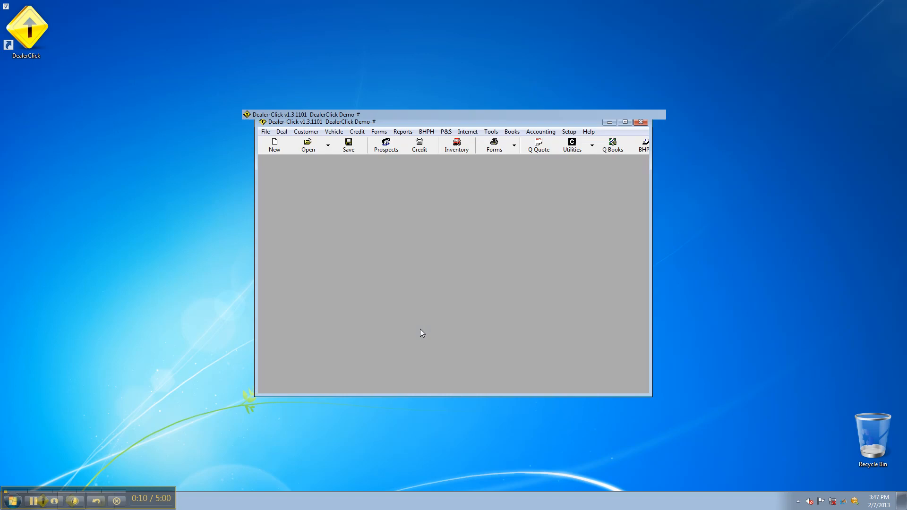
- Log in with the user name dealerclick and the account password
text(ealerclick)
key(Tab)
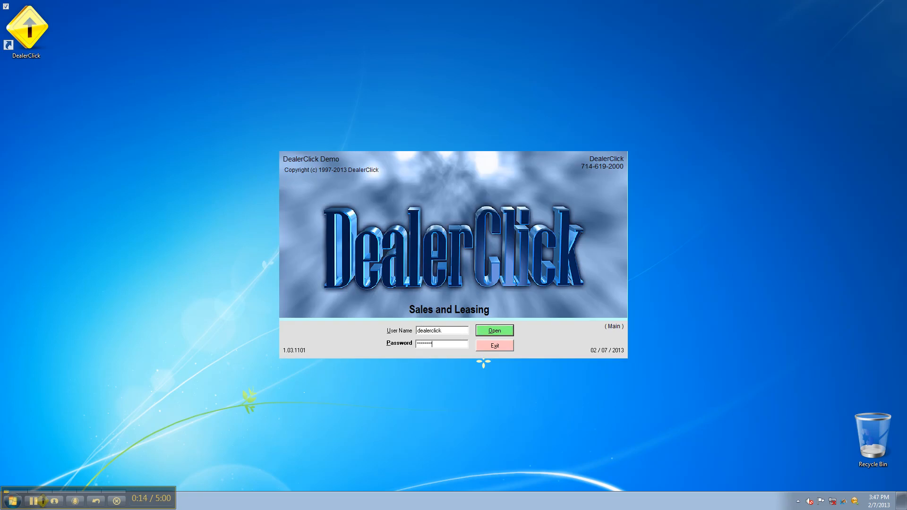
key(Return)
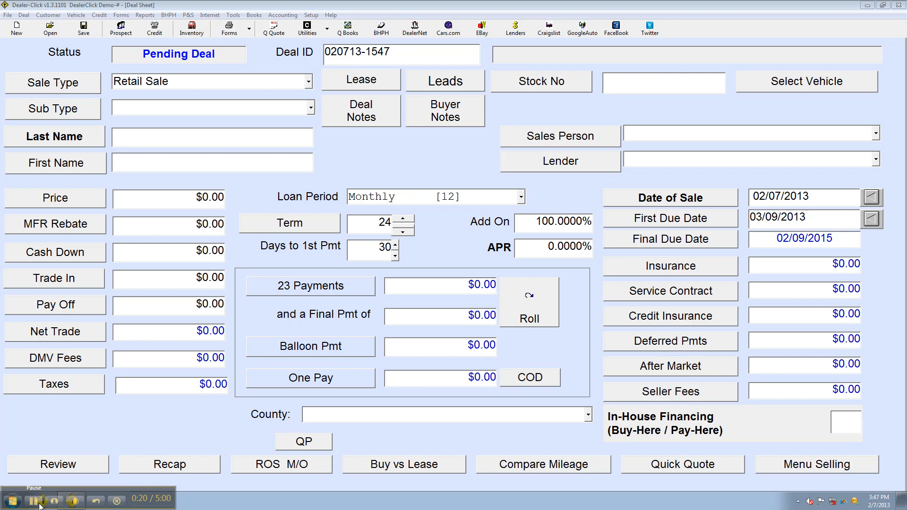
- Look through the sections of the default fees setup and close it unchanged
click(311, 16)
mouse_move(282, 39)
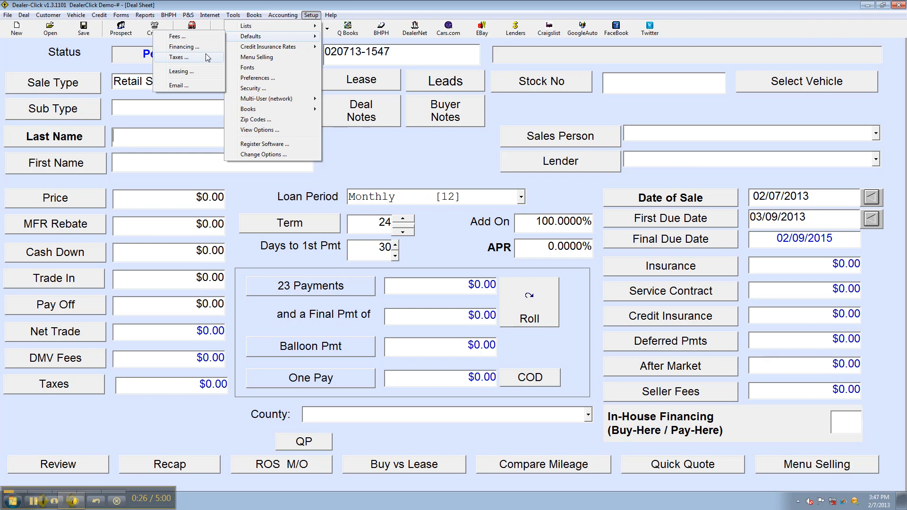
click(208, 37)
click(388, 158)
click(460, 158)
click(526, 157)
click(610, 194)
- View the default financing settings, including term, rate and commission options, and close them without changes
click(310, 15)
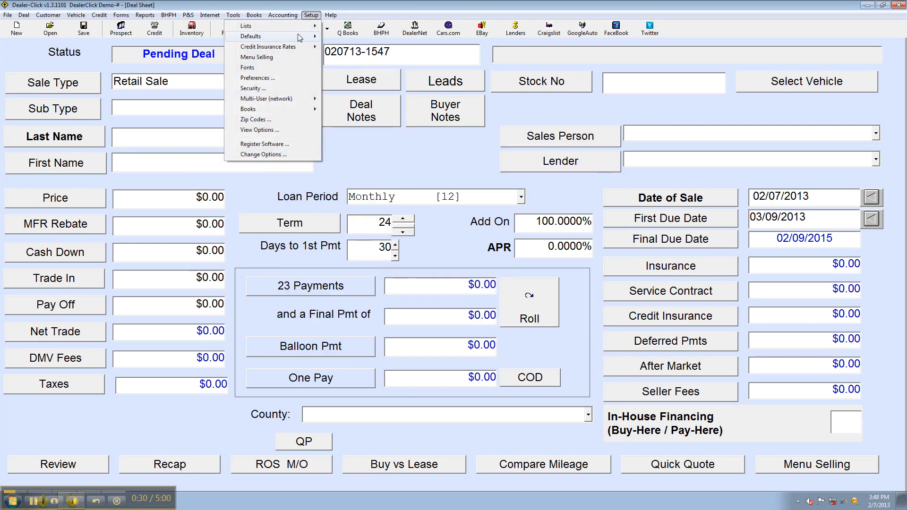
mouse_move(310, 15)
mouse_move(309, 37)
click(213, 51)
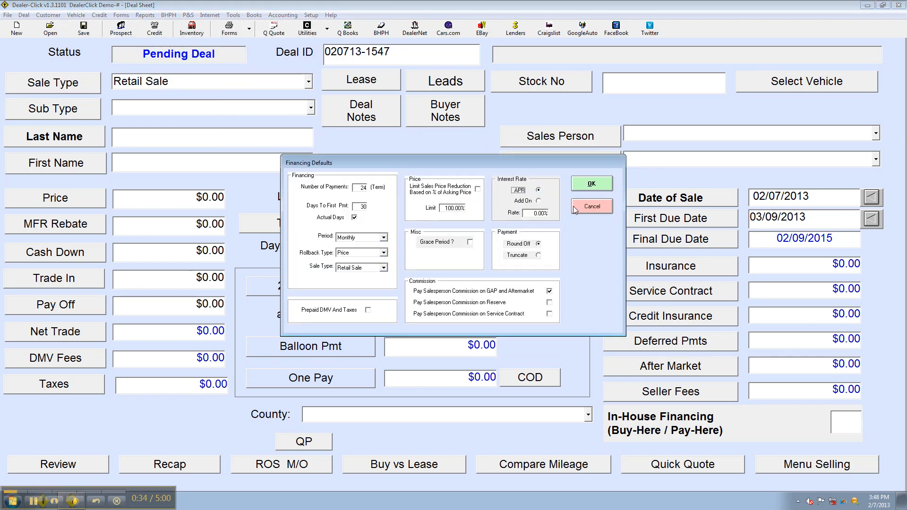
key(Escape)
- View the default tax setup, including the tax rate and trade-in tax credit options, and cancel out of it
click(310, 14)
mouse_move(309, 37)
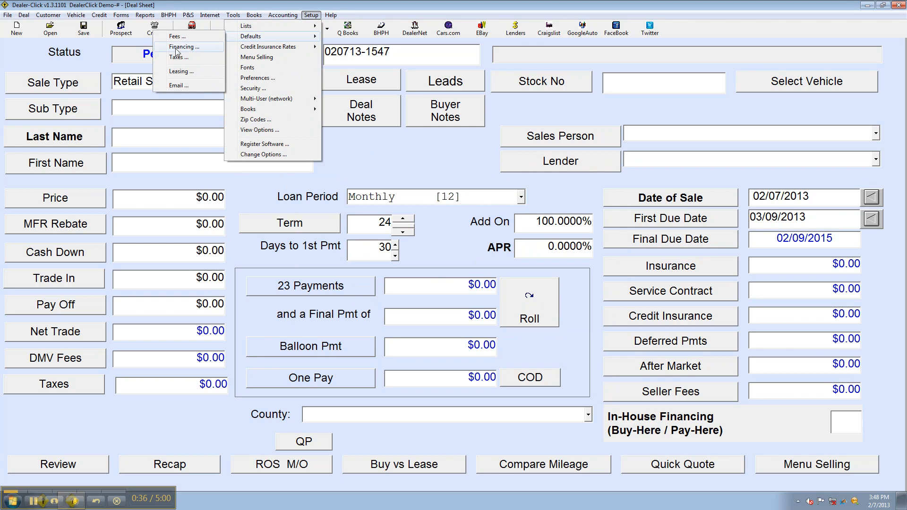
click(198, 58)
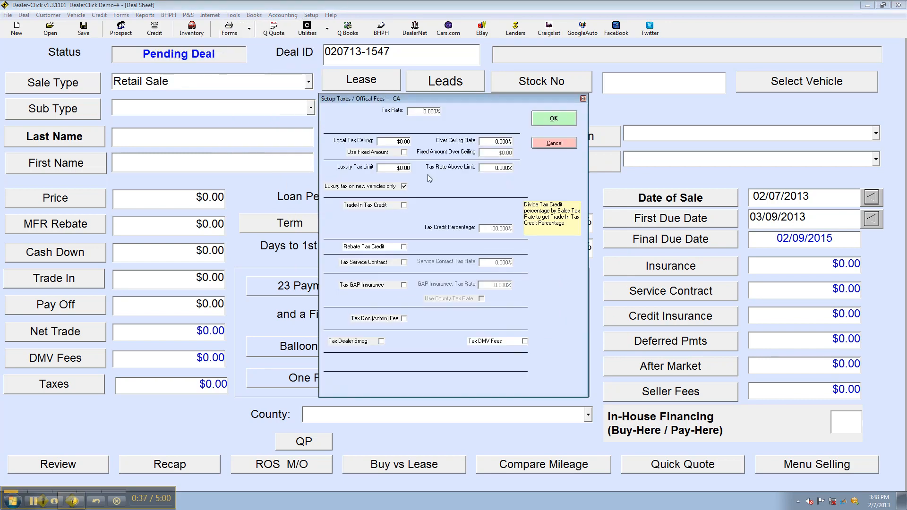
click(550, 143)
- View the program preferences for deal opening, start screen and backup options, and close them
click(311, 15)
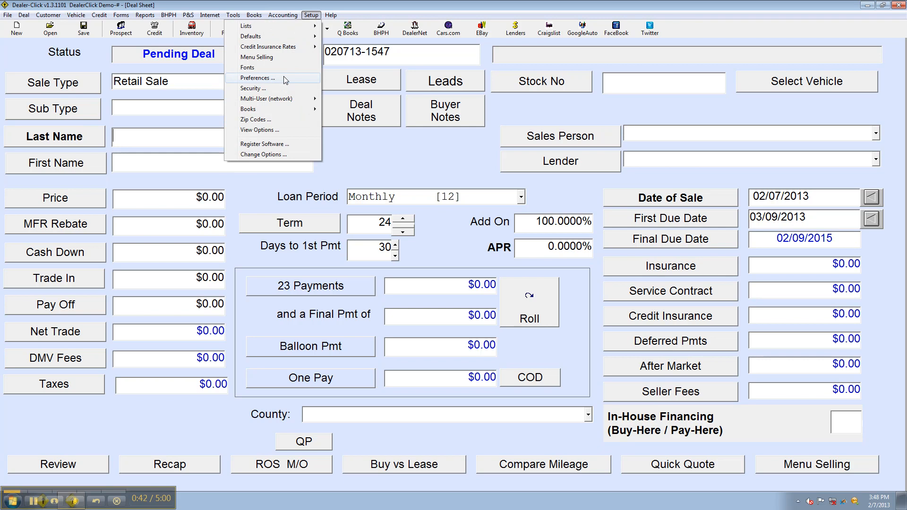
click(284, 79)
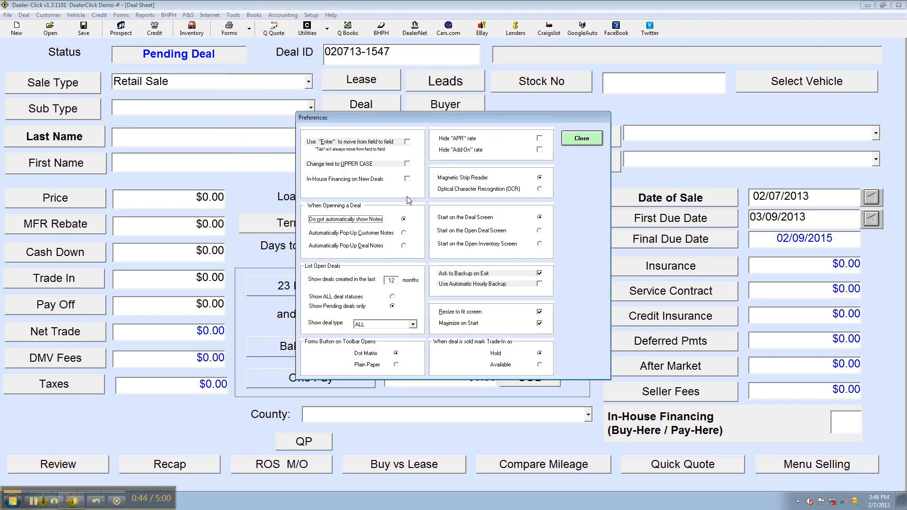
click(583, 140)
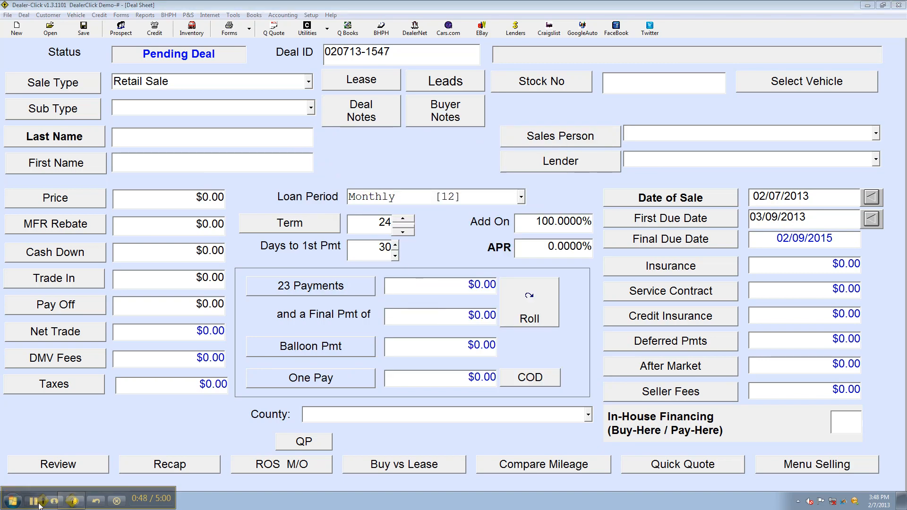
click(34, 501)
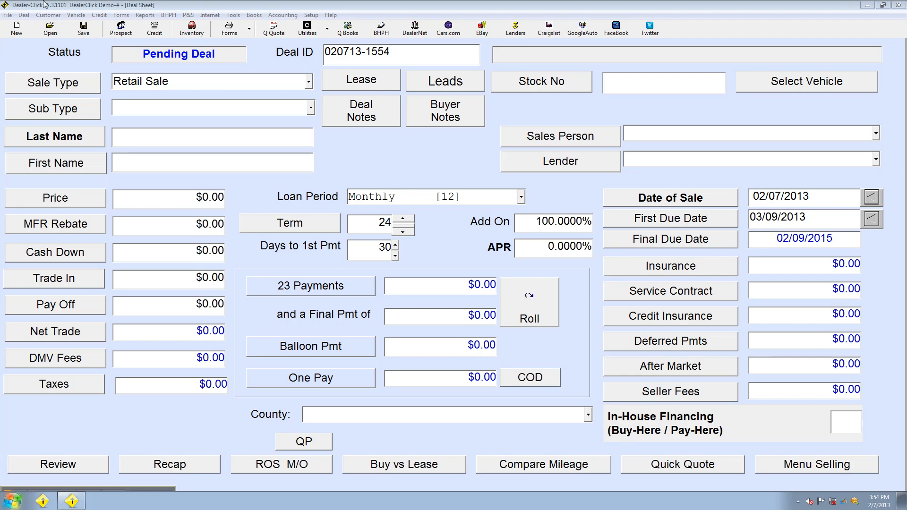
- Open the prospect form from the deal sheet and enter the buyer's last and first name
click(123, 28)
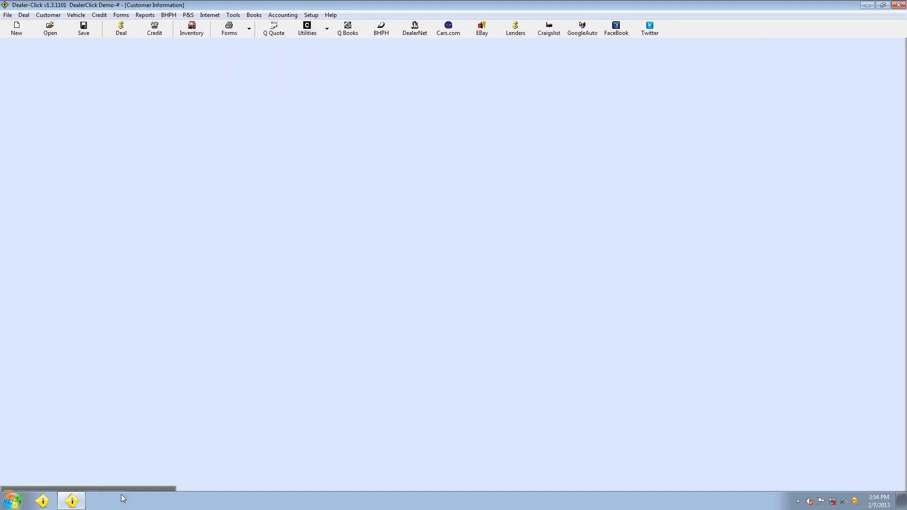
click(122, 490)
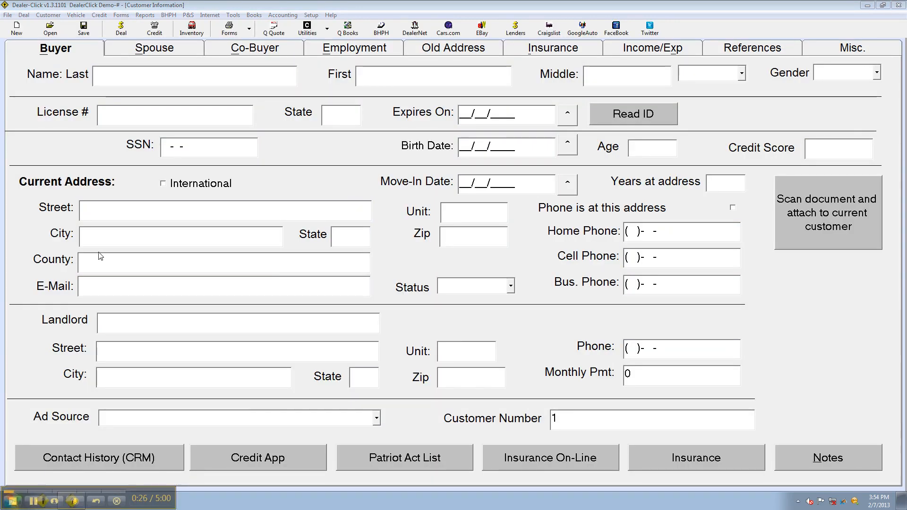
click(425, 73)
text(Doe)
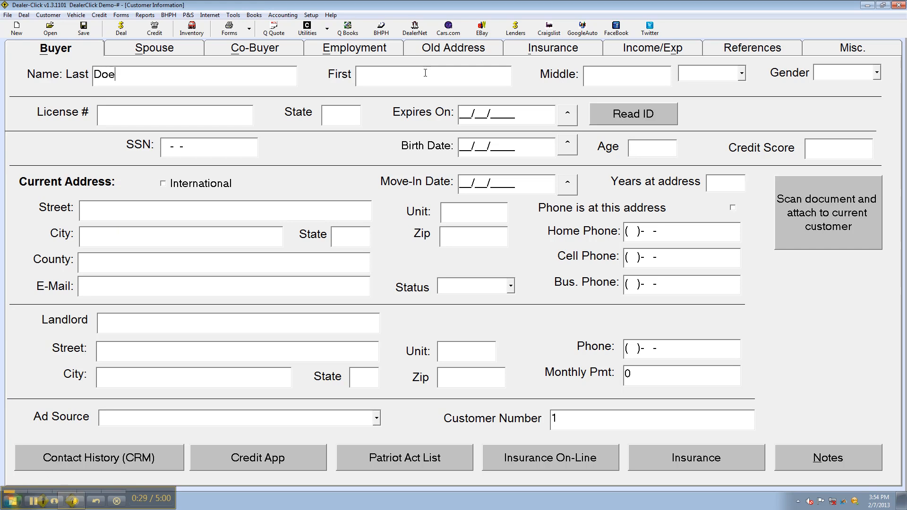
key(Tab)
text(John)
- Enter the buyer's zip code to fill in the current address, and return to the deal sheet
click(469, 238)
text(92707)
click(452, 207)
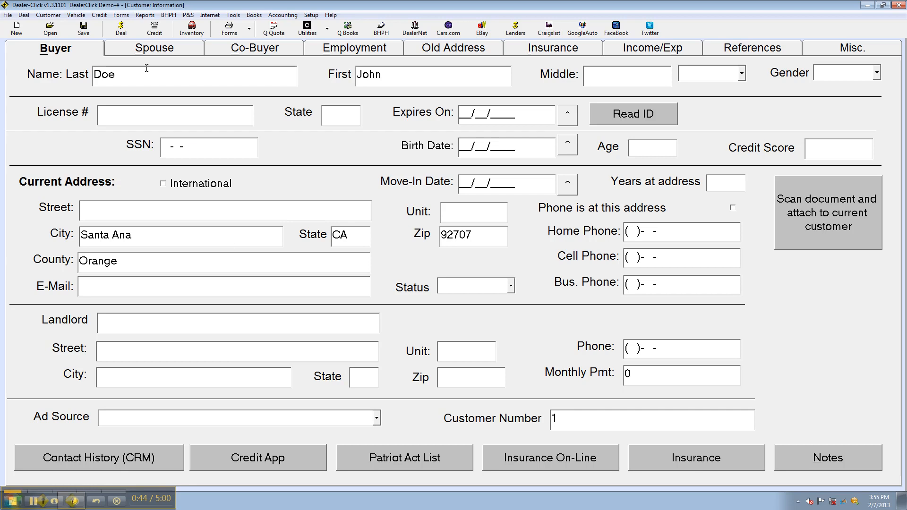
click(122, 29)
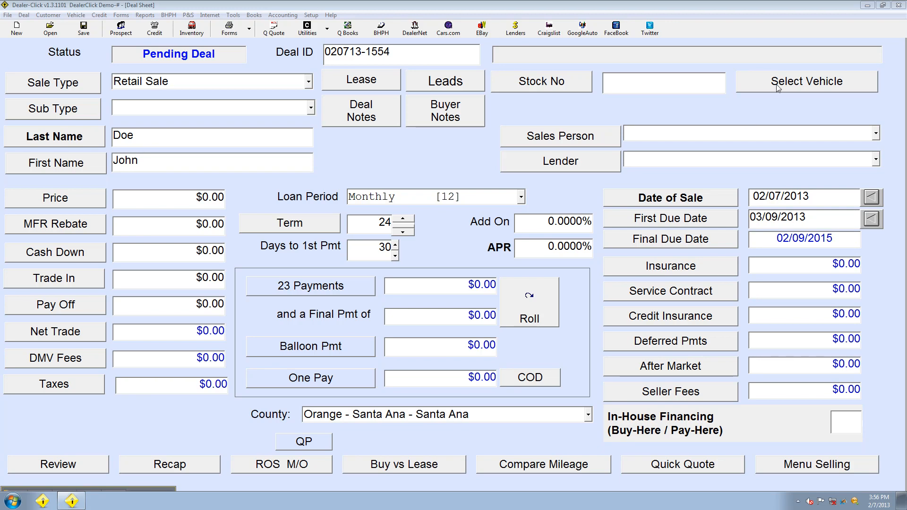
- Add the grey 2005 Honda Accord, stock number 1, to the deal from the vehicle inventory
click(828, 89)
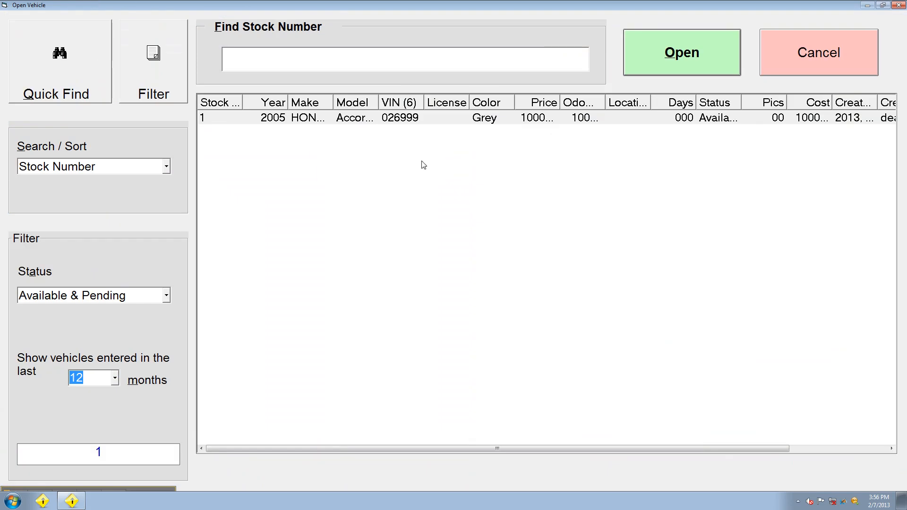
click(422, 119)
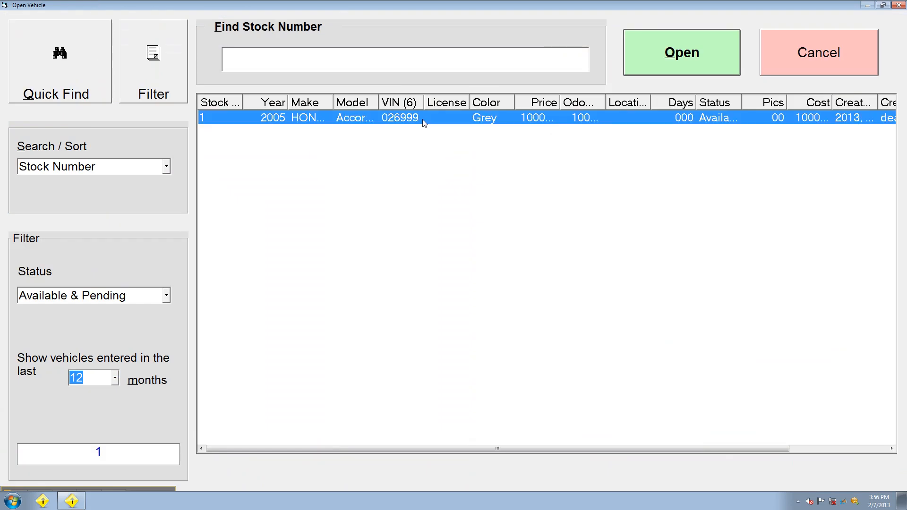
click(674, 64)
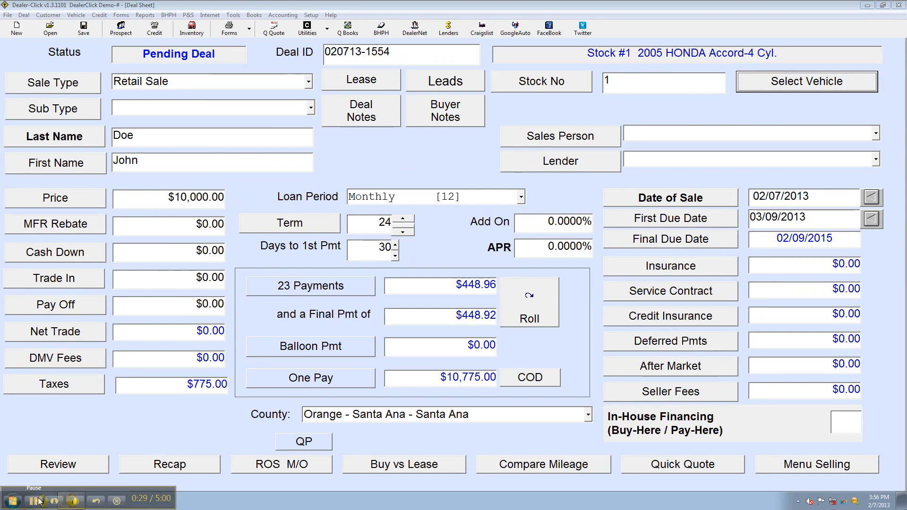
- Set the vehicle's sale price to $15,000.00 in the deal
drag(163, 197, 255, 197)
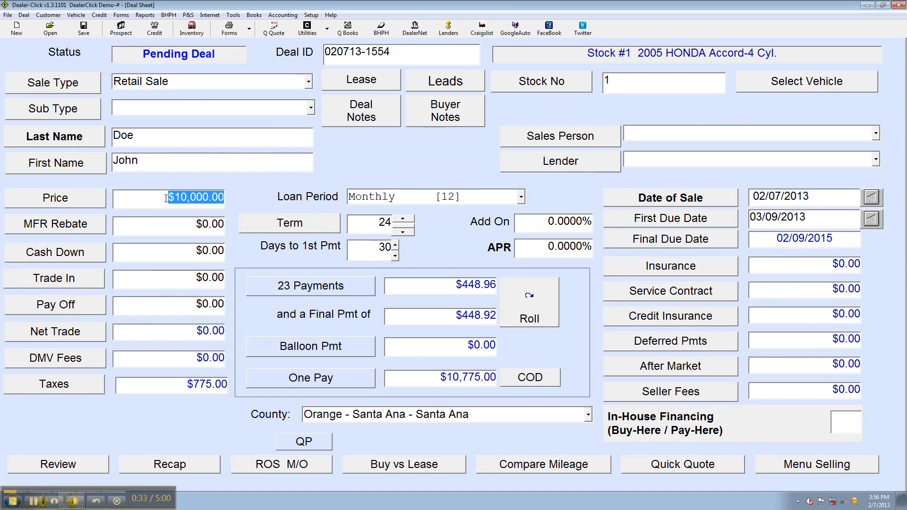
text(15000)
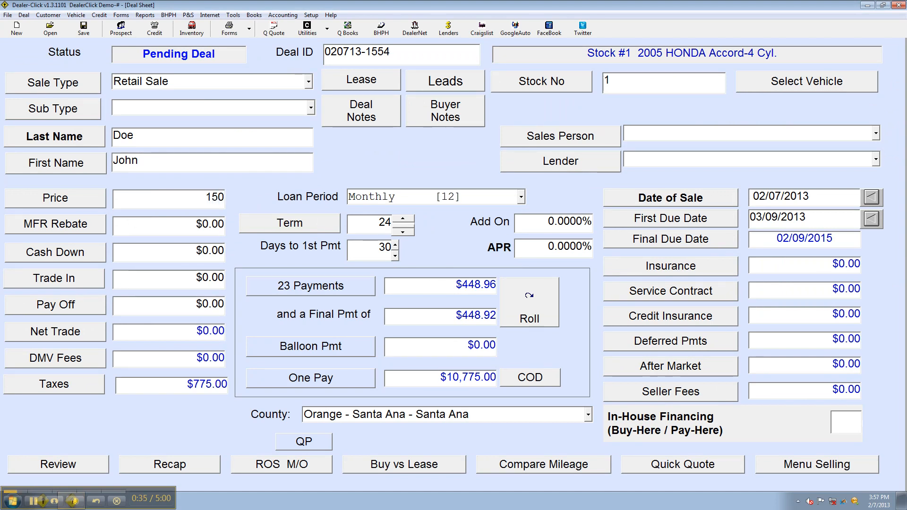
click(170, 222)
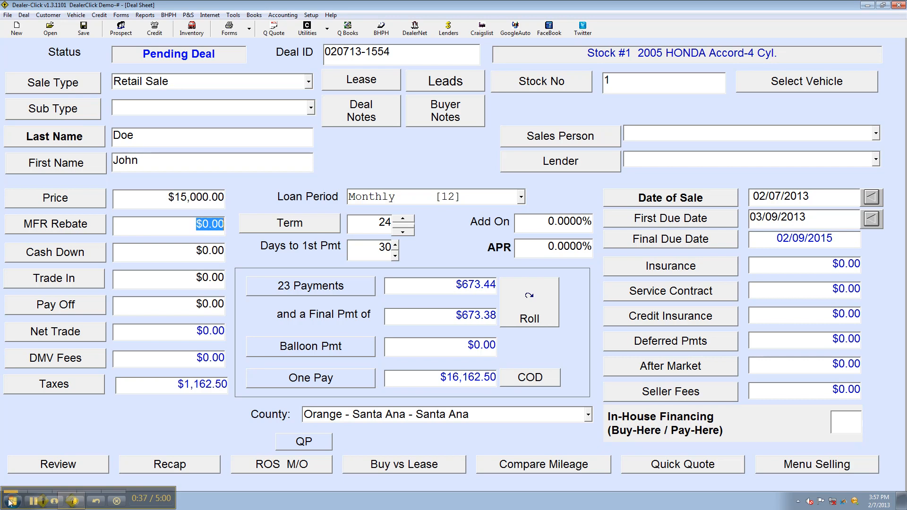
click(33, 501)
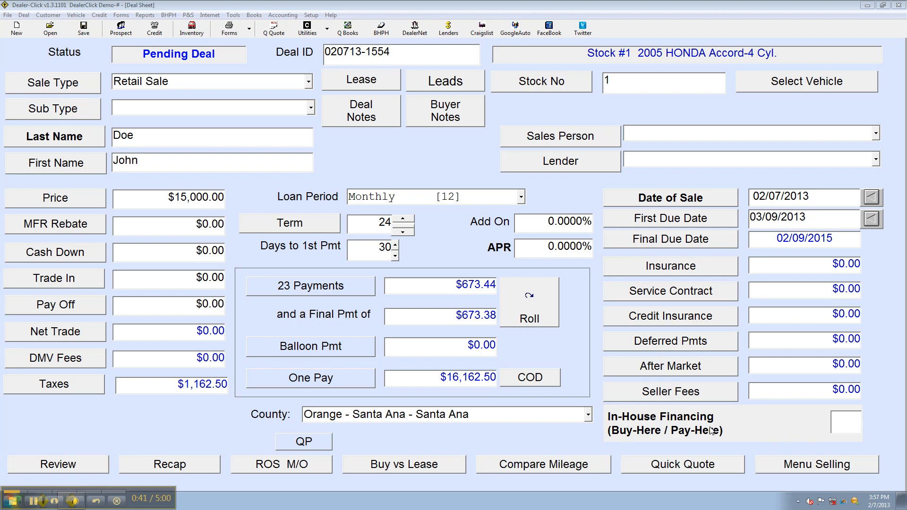
click(854, 423)
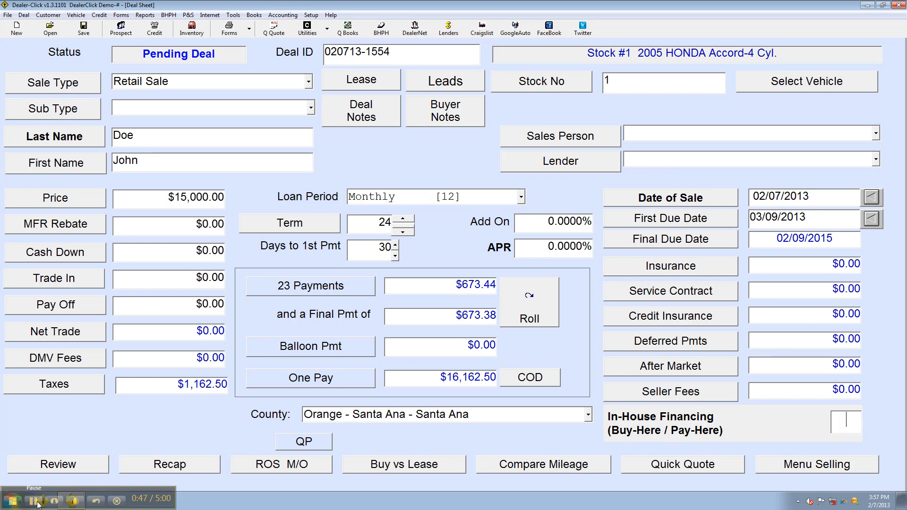
- Switch the loan period to Cash (COD), and return it to Monthly [12]
click(421, 202)
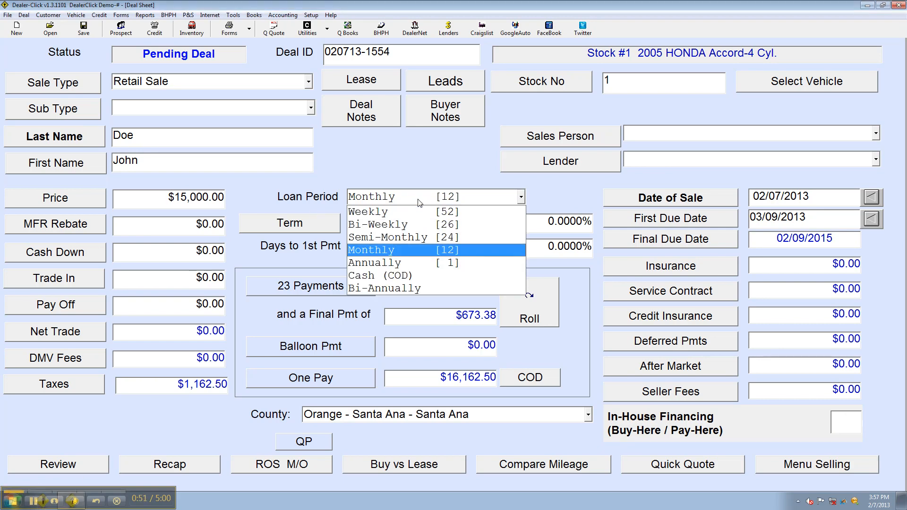
click(417, 276)
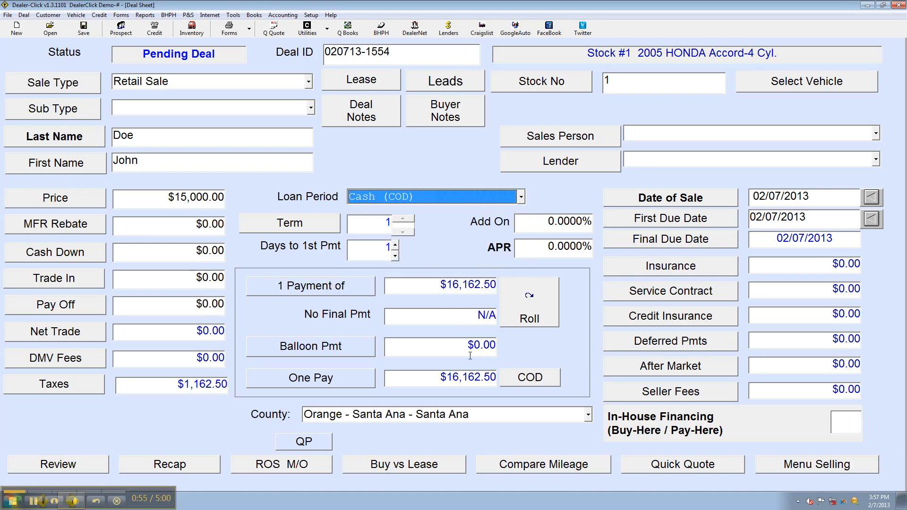
click(430, 198)
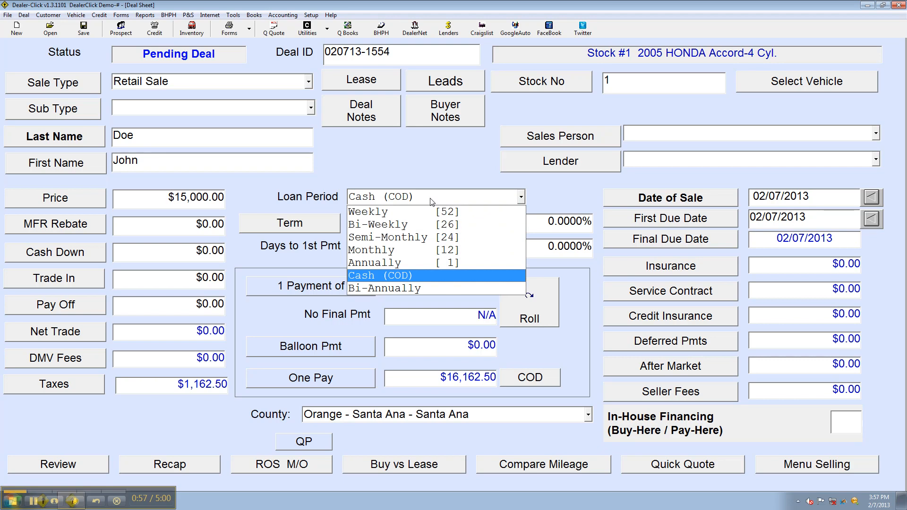
click(428, 249)
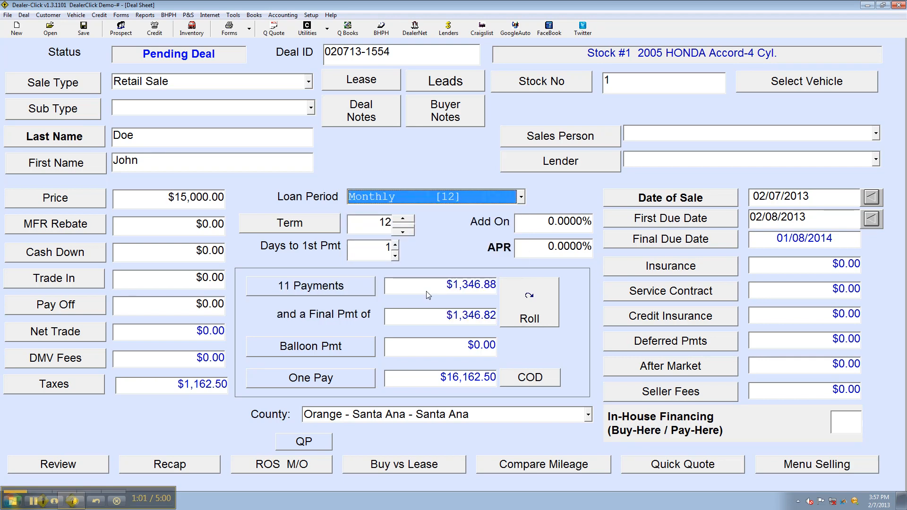
- Look over the lender setup form and the list of lenders selectable for the deal
click(603, 165)
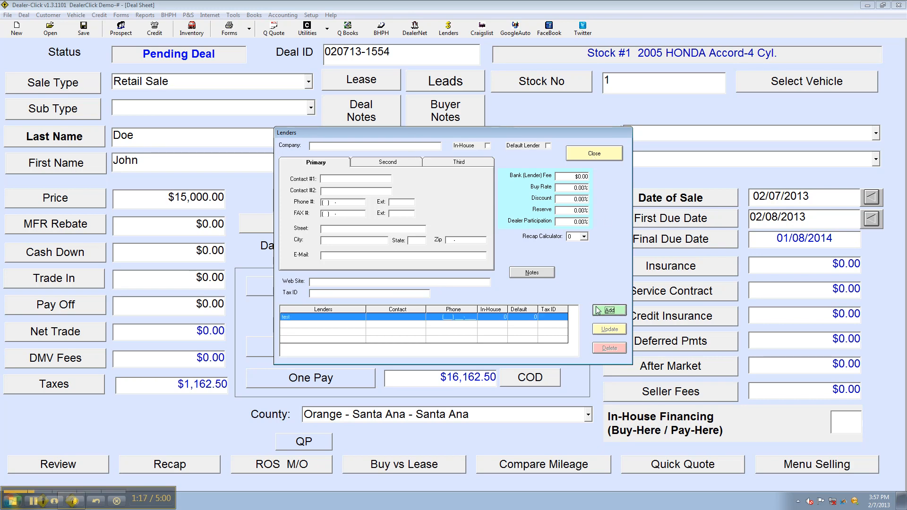
click(602, 154)
click(660, 161)
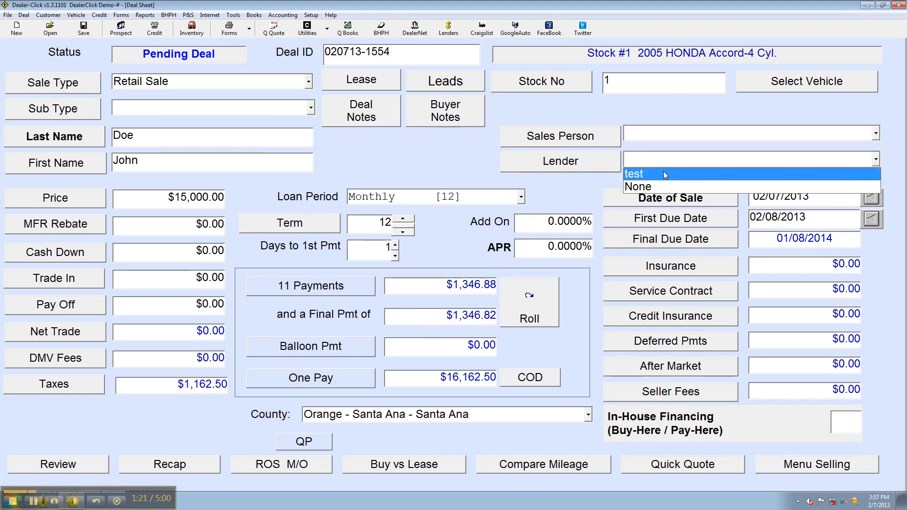
click(602, 163)
- Delete the lender record named test from the lender setup and close the form
click(602, 162)
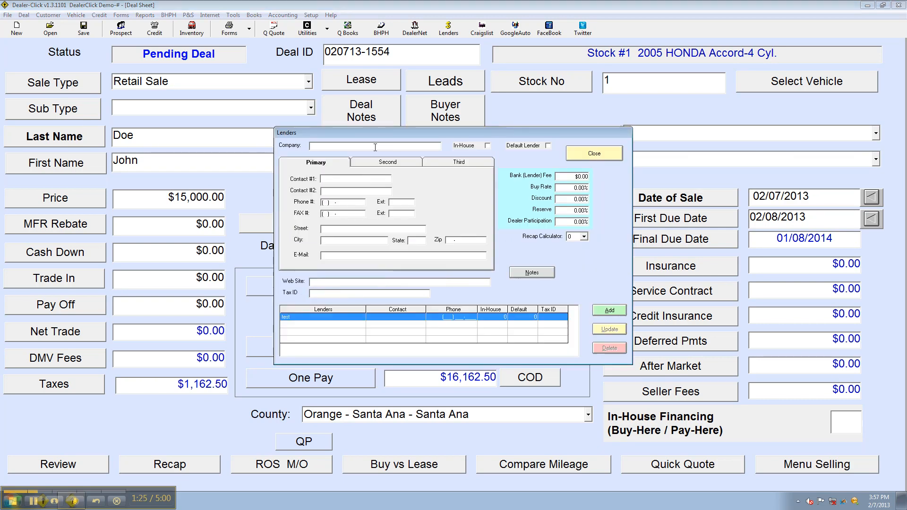
click(312, 323)
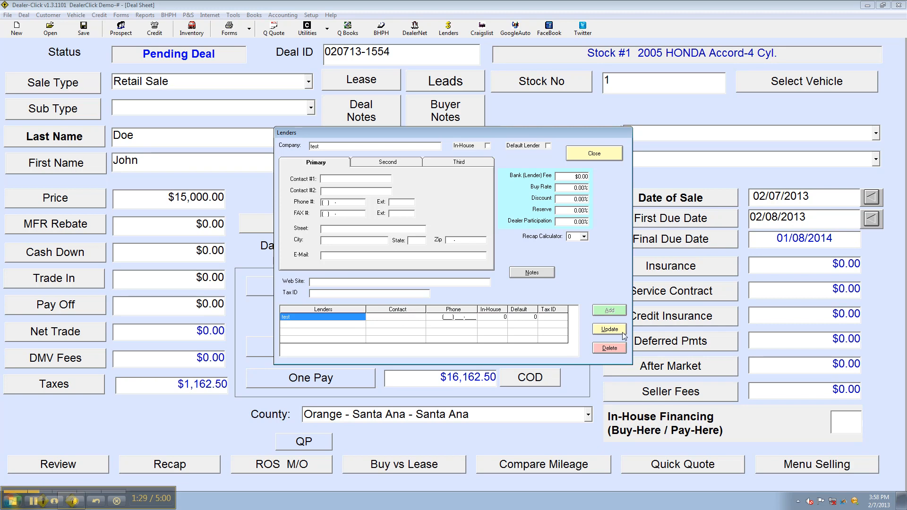
click(609, 348)
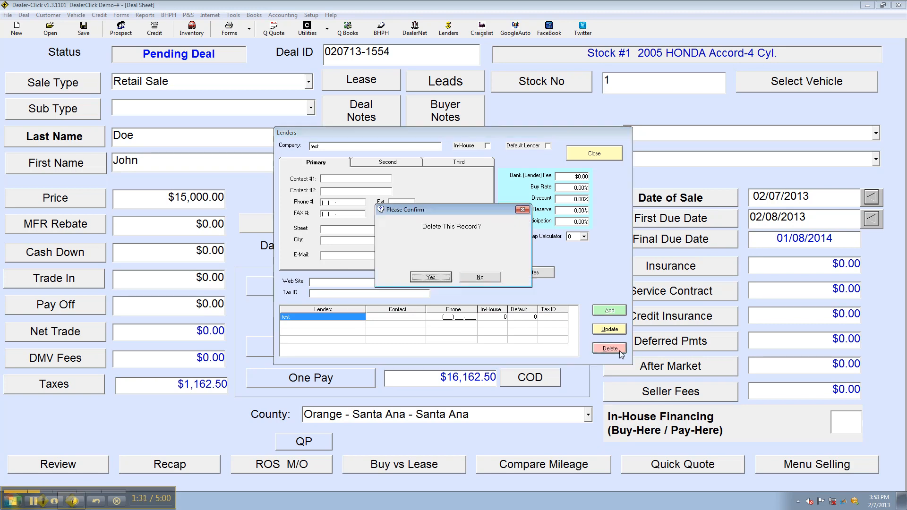
click(448, 276)
click(610, 156)
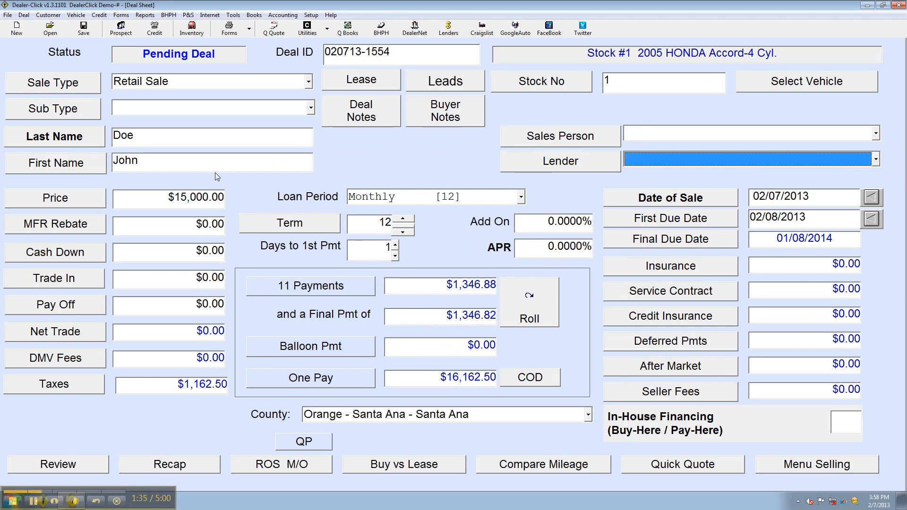
click(35, 502)
click(37, 502)
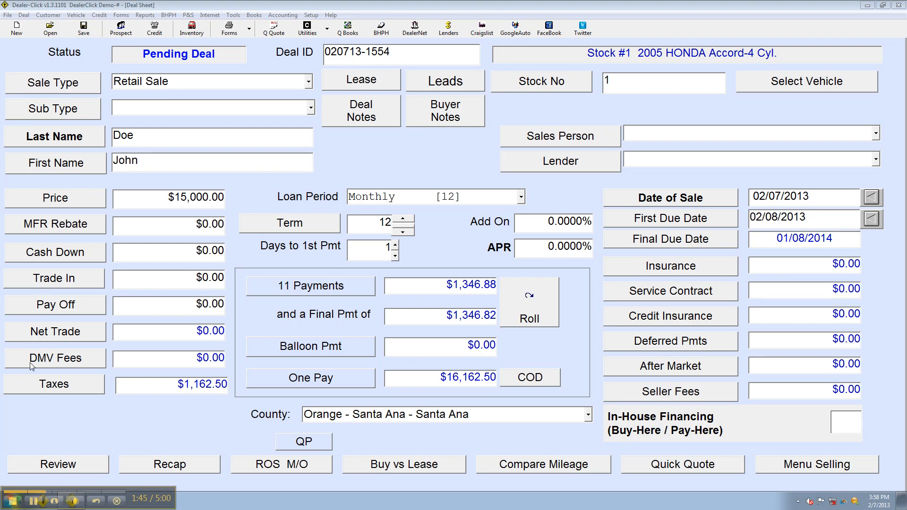
- Look over the deal's DMV fees form and its seller fees form, closing each one
click(67, 365)
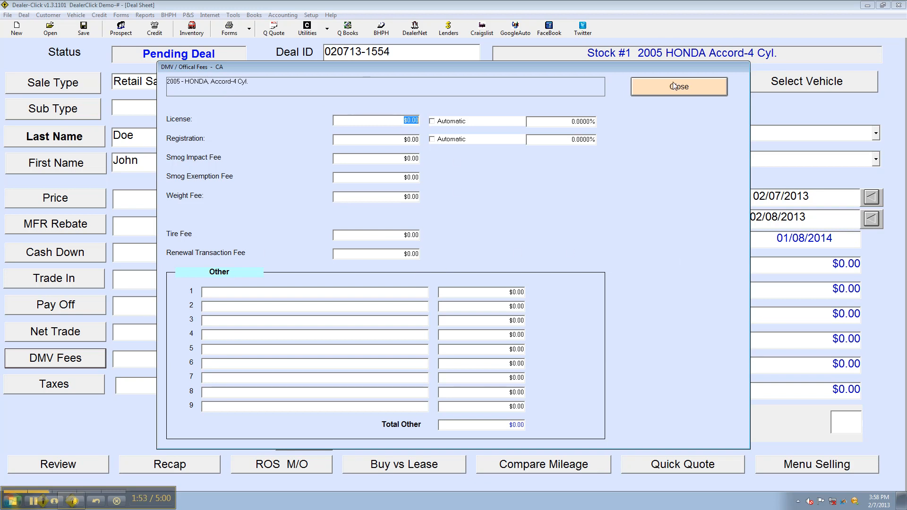
click(694, 91)
click(666, 392)
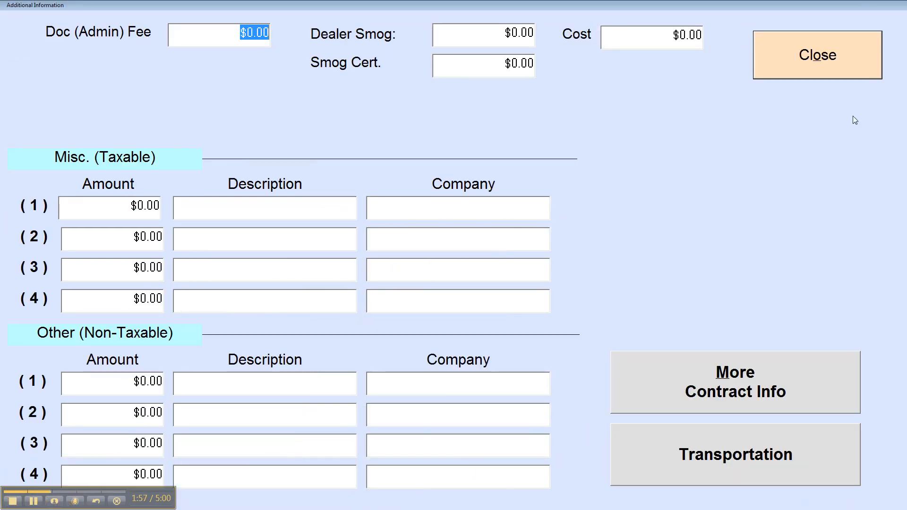
click(830, 66)
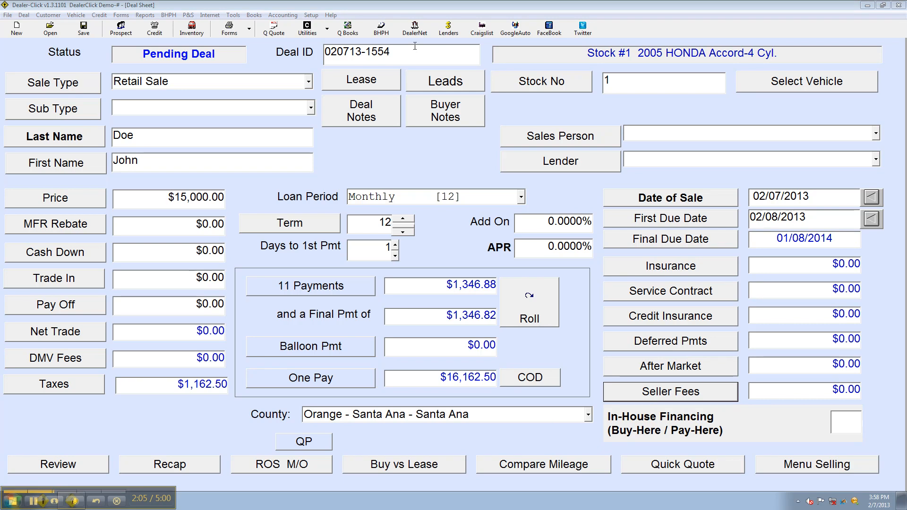
- Locate the default fee settings in the program setup, and check the deal's DMV fees form again
click(314, 15)
mouse_move(283, 14)
mouse_move(312, 15)
mouse_move(303, 37)
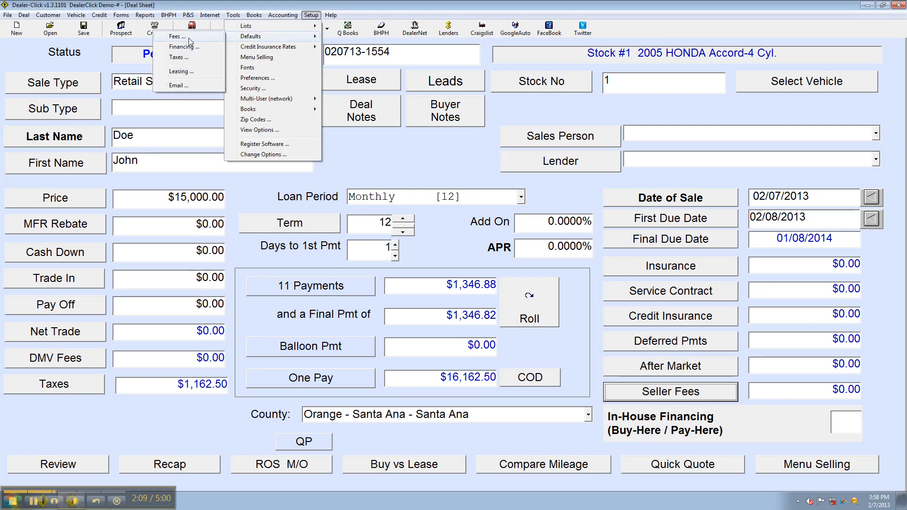
click(453, 170)
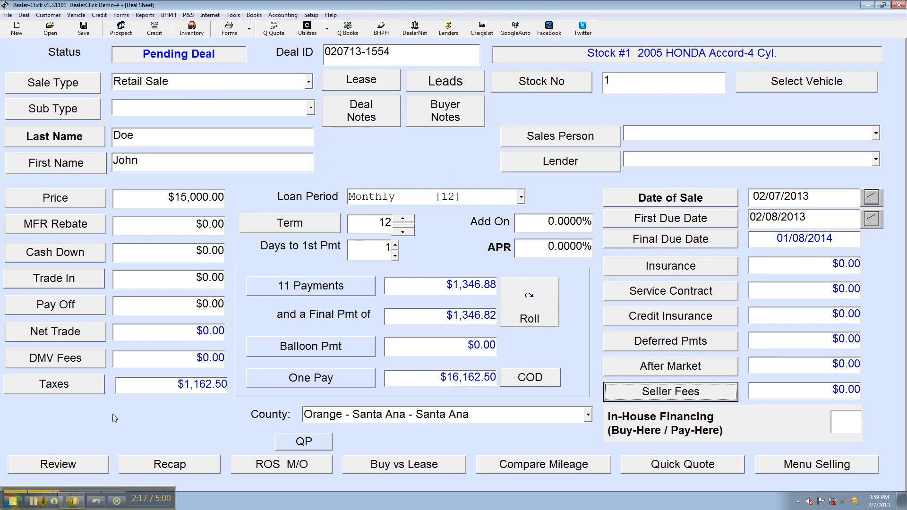
click(67, 359)
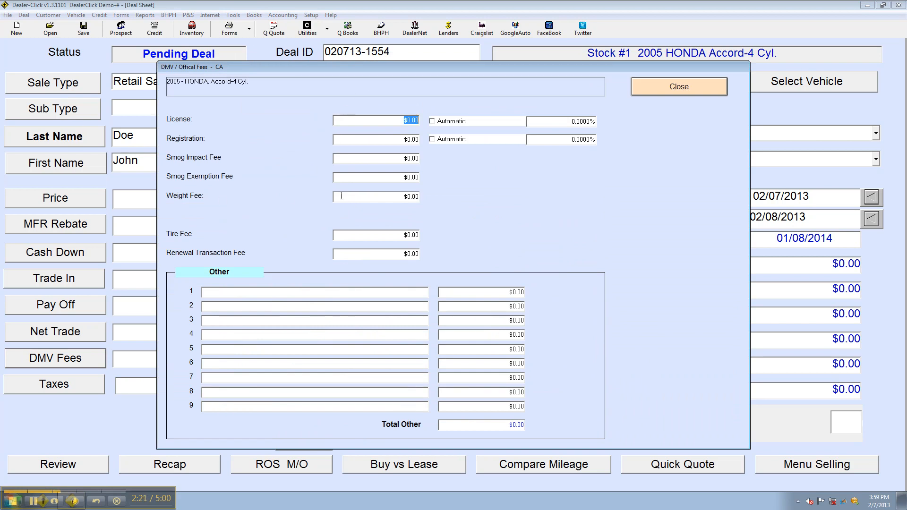
click(696, 86)
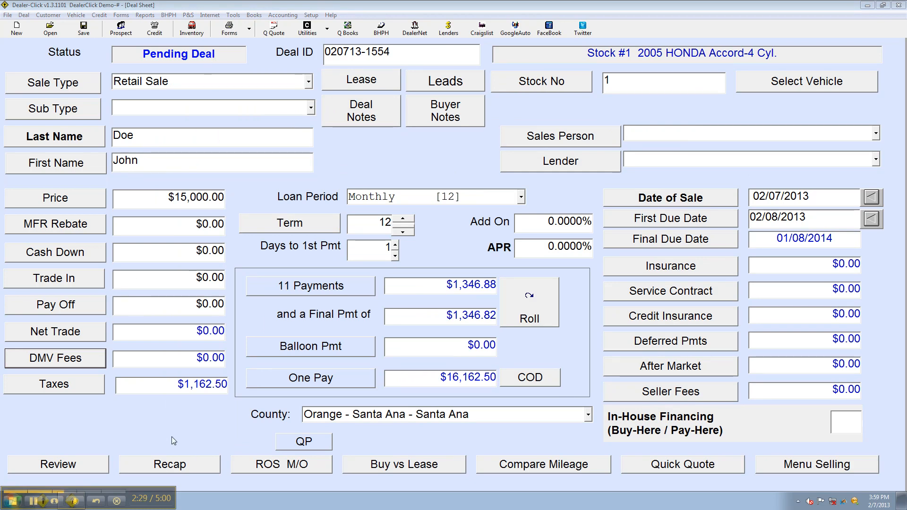
- Continue from the deal's recap to its commissions, assign Admin, System as Salesperson 1 and open that commission's details
click(175, 468)
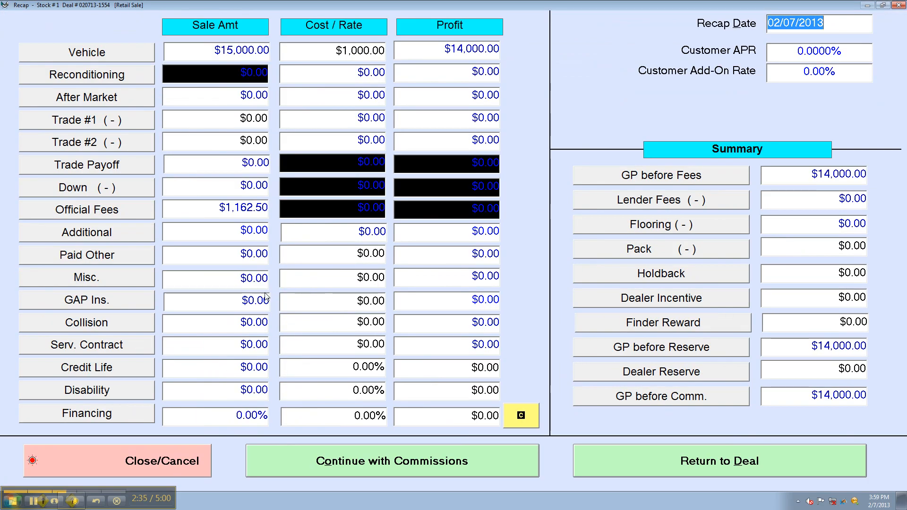
click(34, 503)
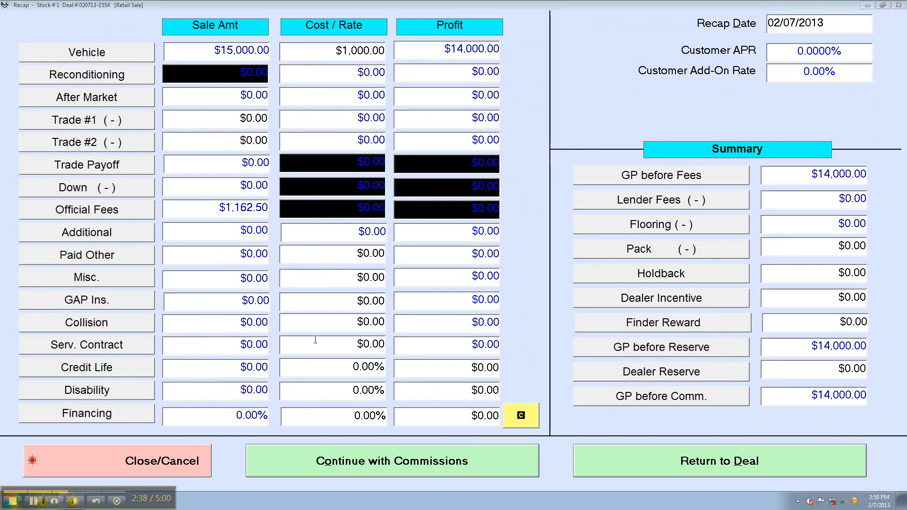
click(421, 467)
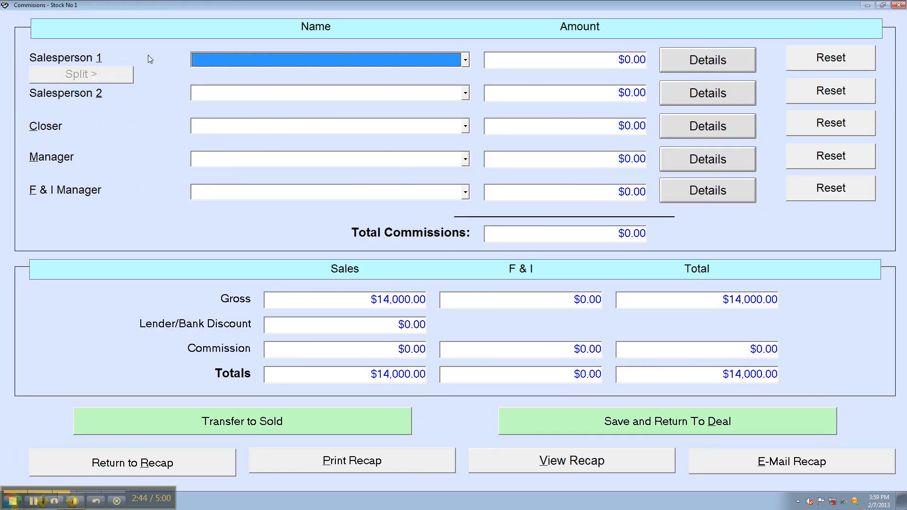
click(280, 64)
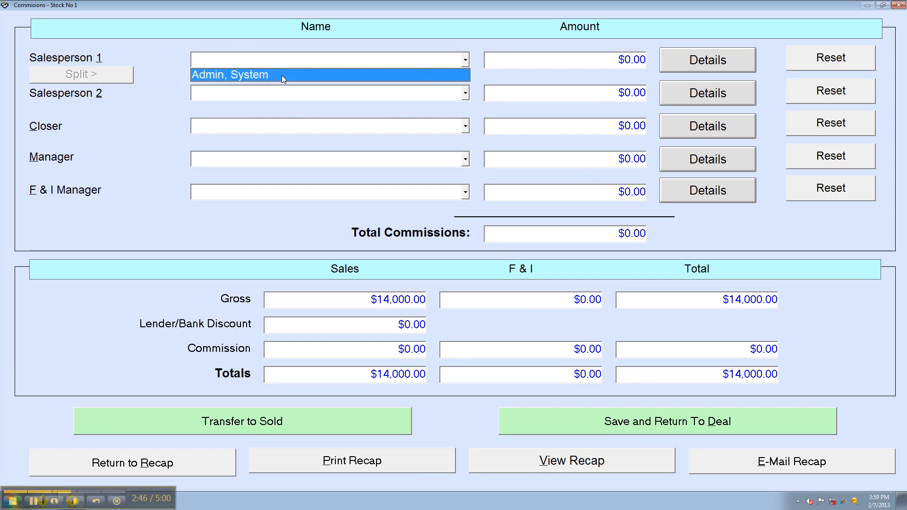
click(282, 75)
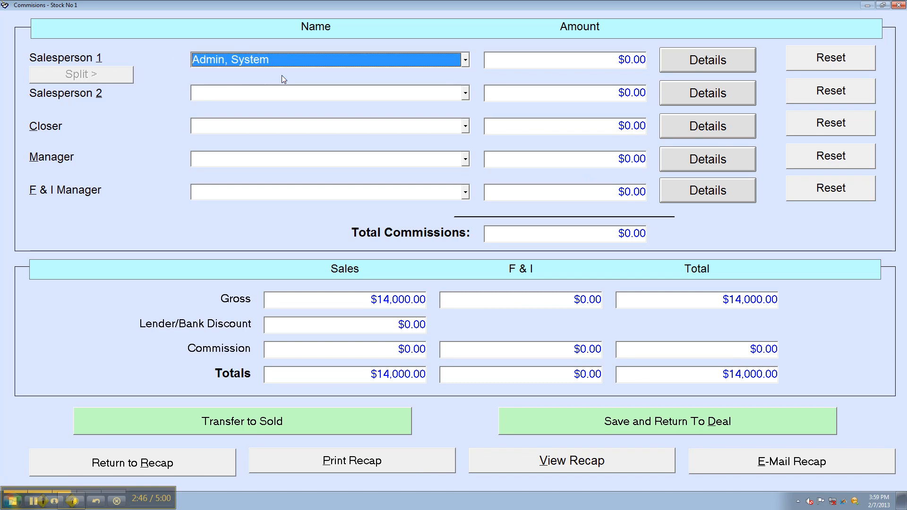
click(731, 62)
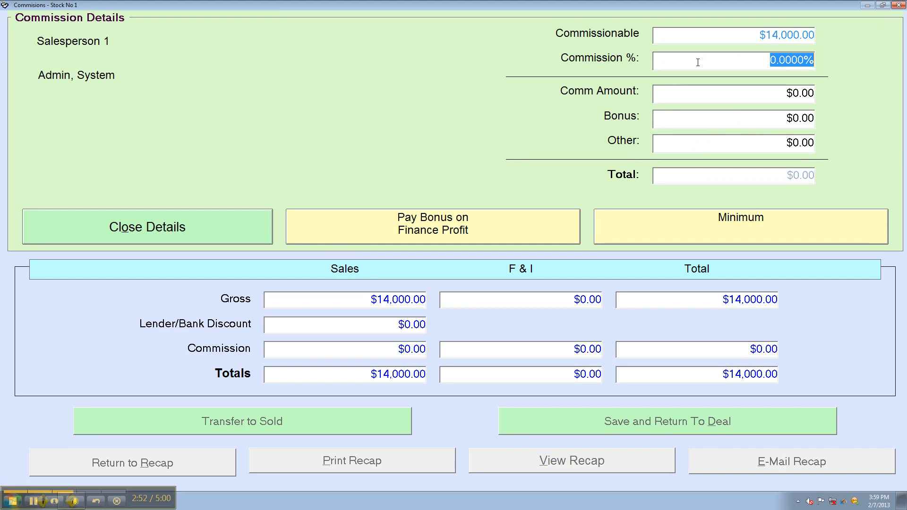
- Try a 10% commission for Salesperson 1, and clear the percentage
text(10)
click(700, 96)
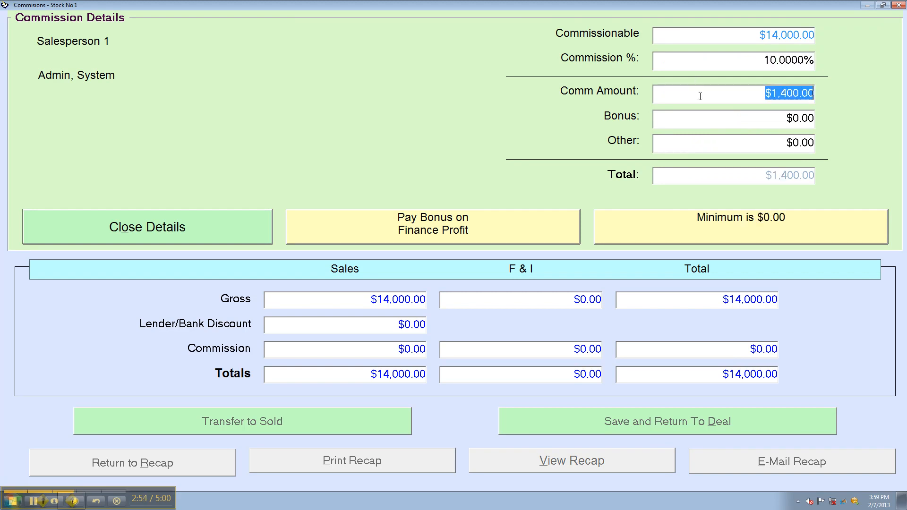
click(741, 57)
key(BackSpace)
- Set Salesperson 1's commission amount to $10,000.00 and close the commission details
click(745, 94)
text(10,000)
click(744, 117)
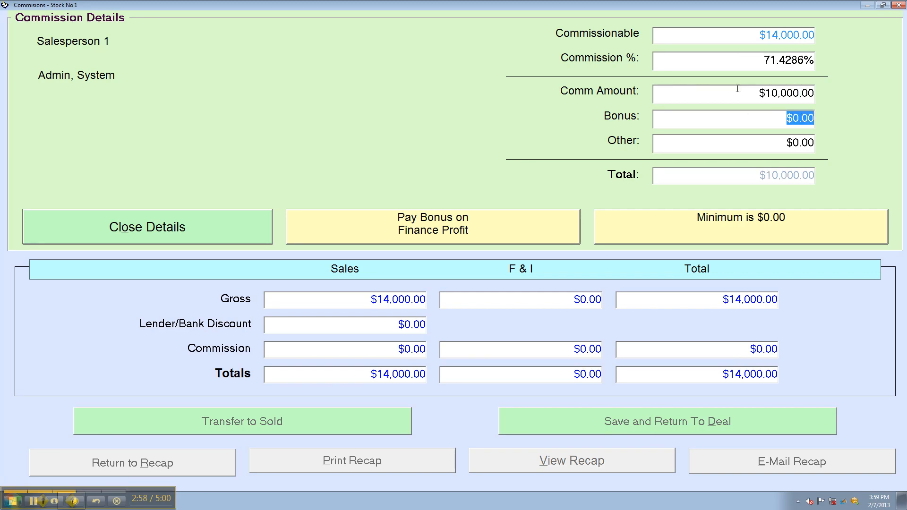
click(720, 95)
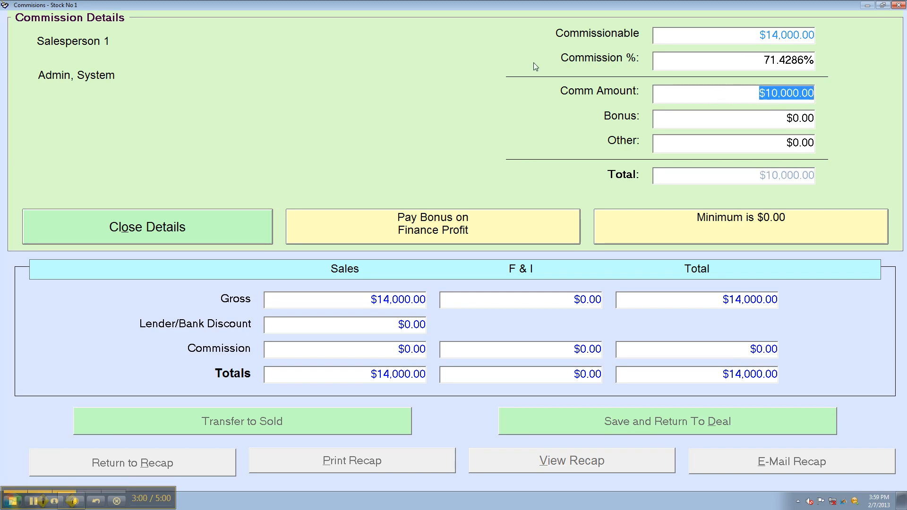
click(143, 228)
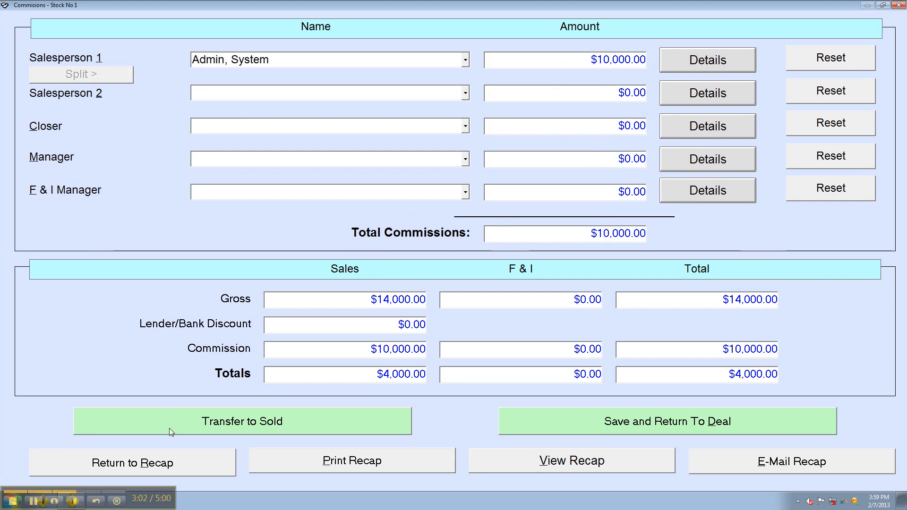
- Transfer the deal to sold, and unwind it back to a pending deal
click(302, 426)
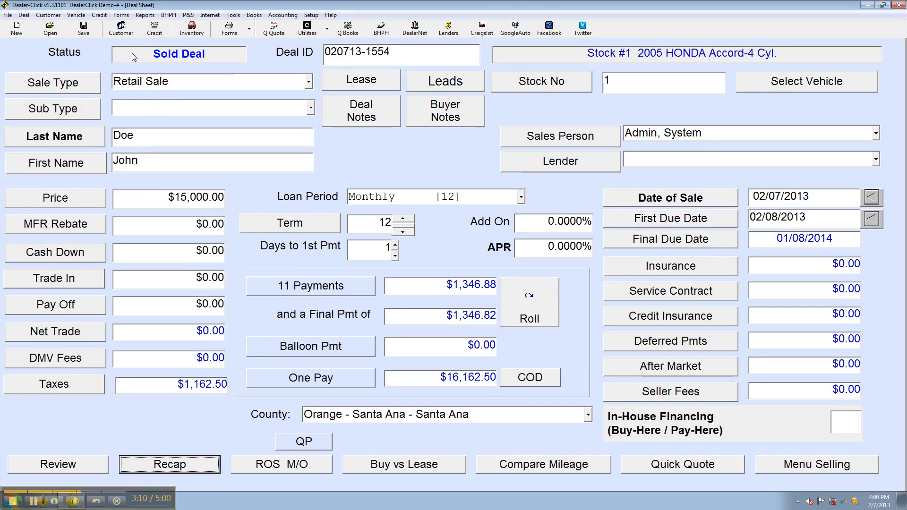
click(8, 15)
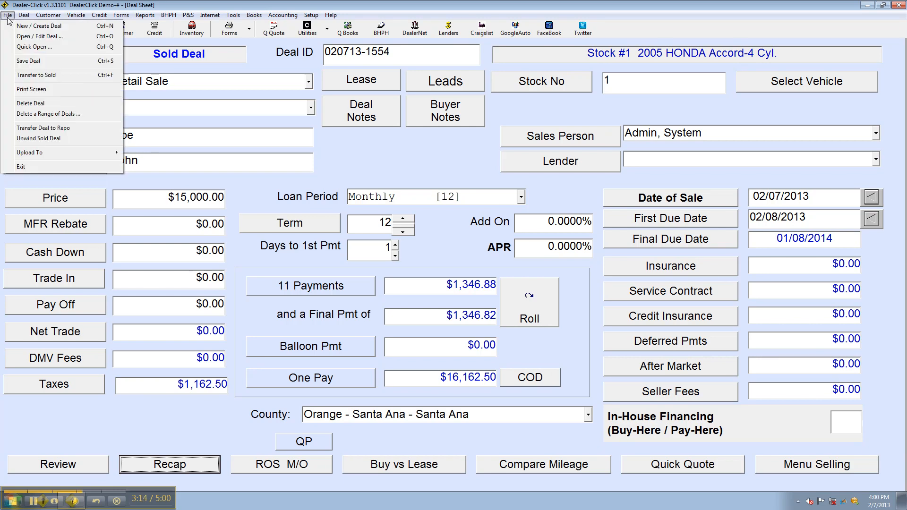
click(86, 142)
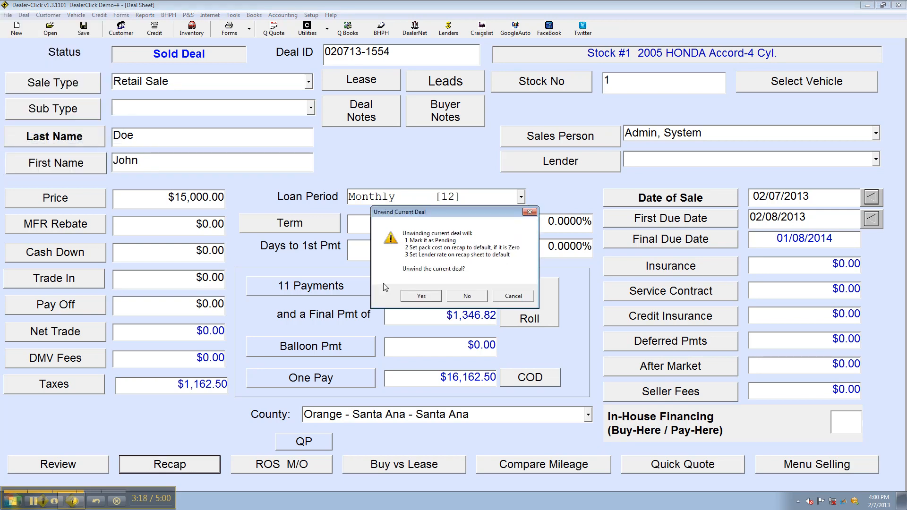
click(421, 297)
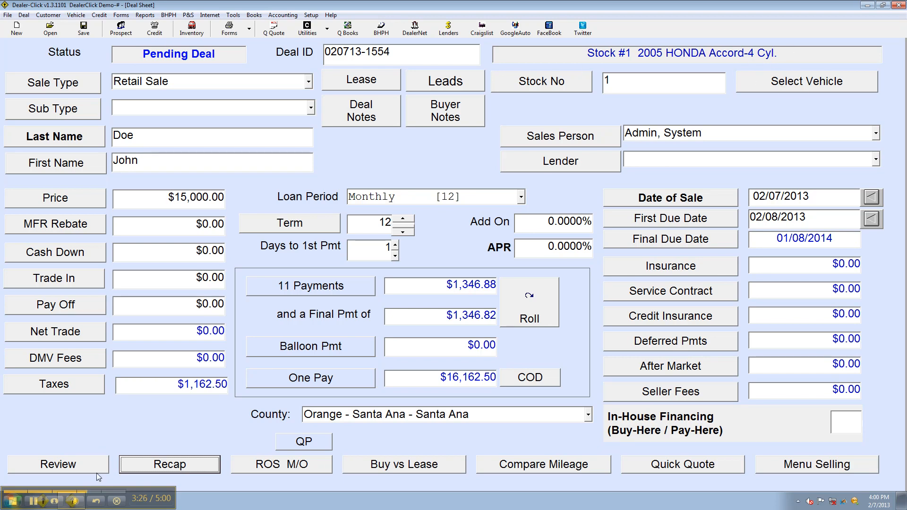
- Save the unwound deal
click(38, 502)
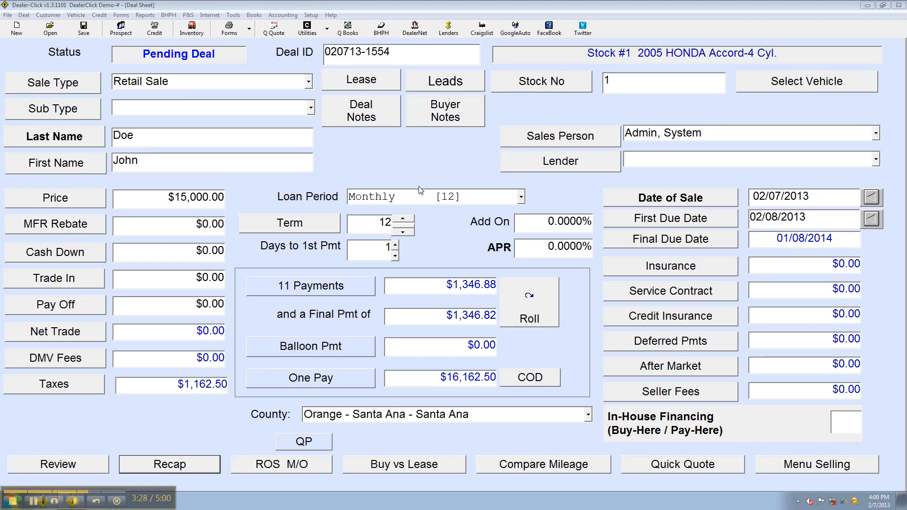
click(93, 33)
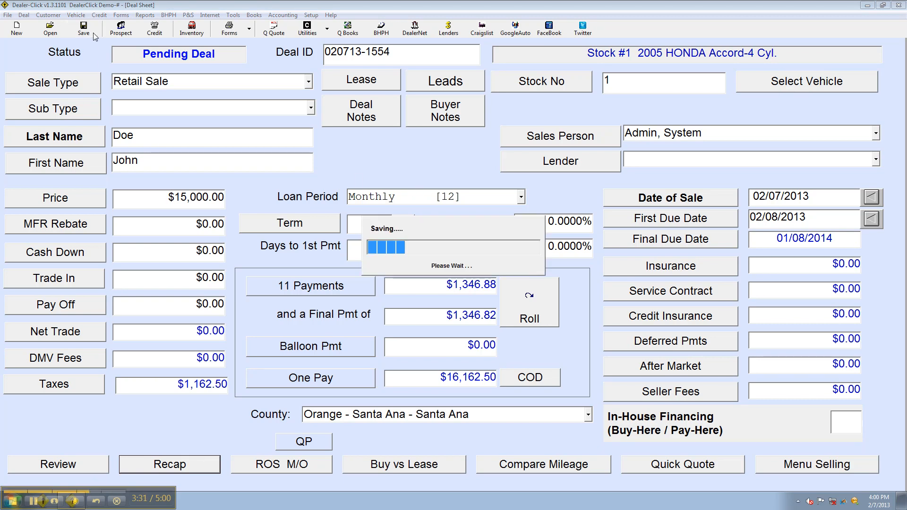
click(33, 499)
click(32, 499)
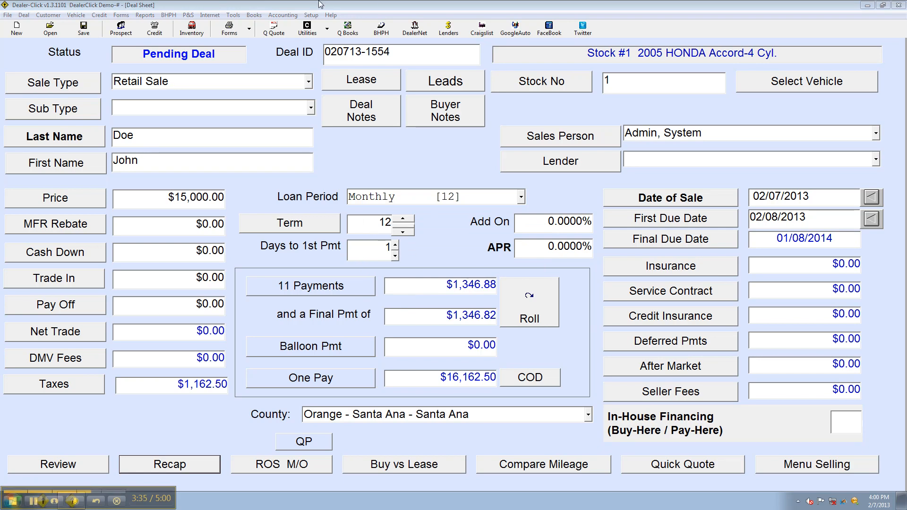
- Try security level 6 Administrator and type Salesperson in the employee setup, and close the form without adding an employee
click(312, 16)
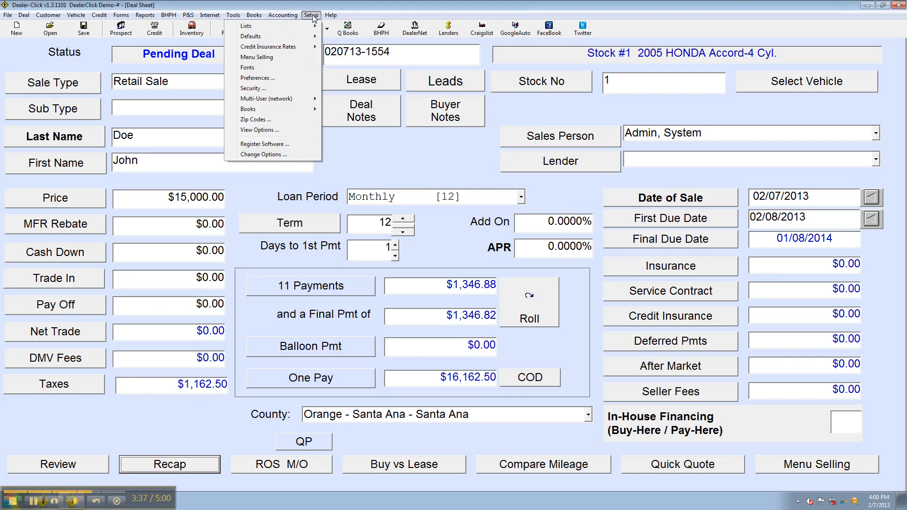
mouse_move(307, 29)
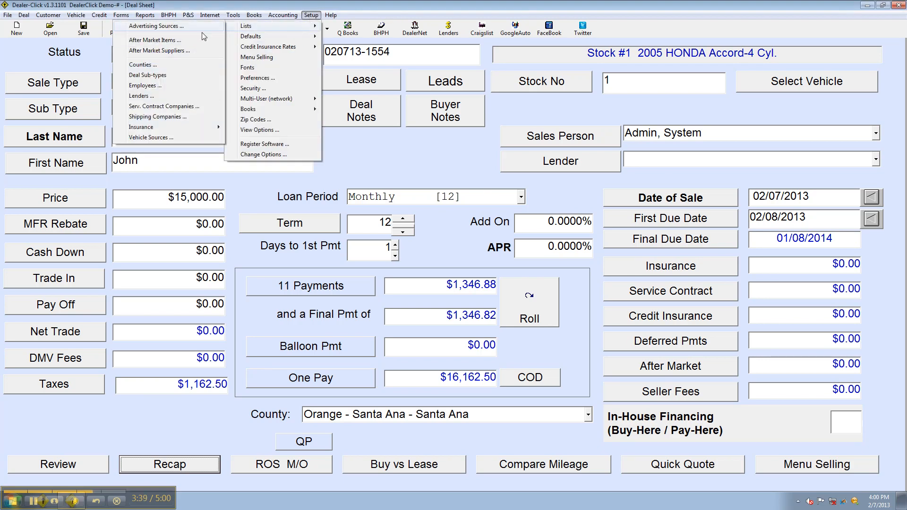
click(169, 89)
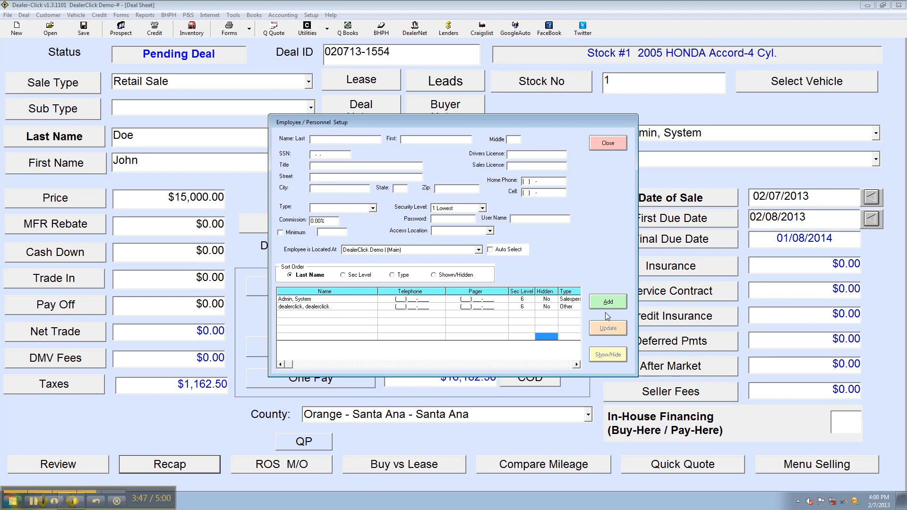
click(463, 212)
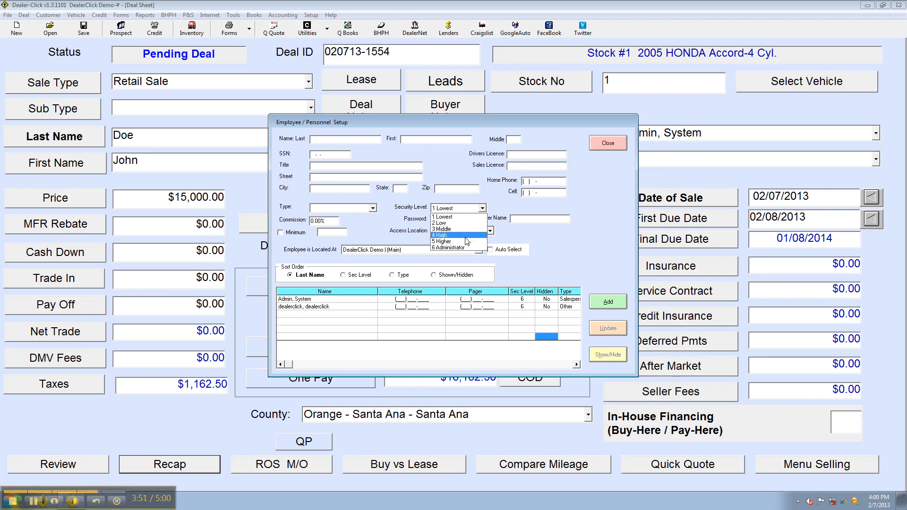
click(462, 248)
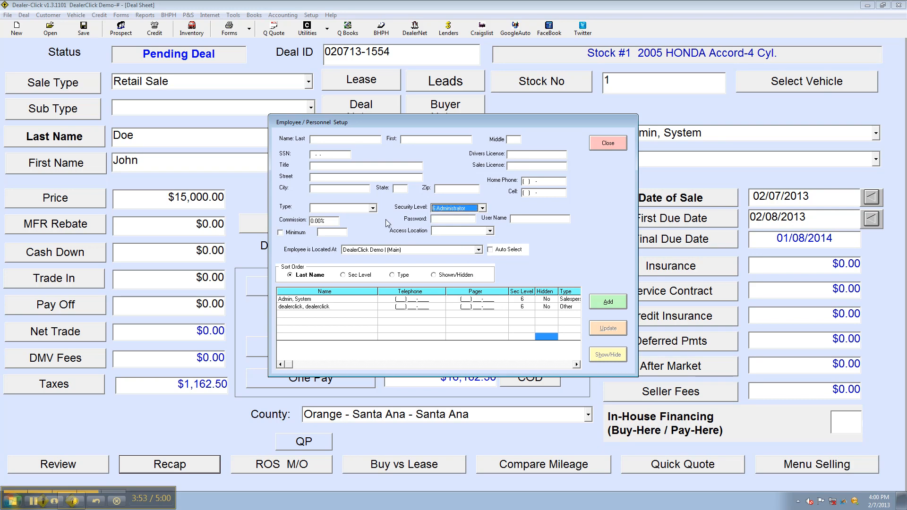
click(354, 208)
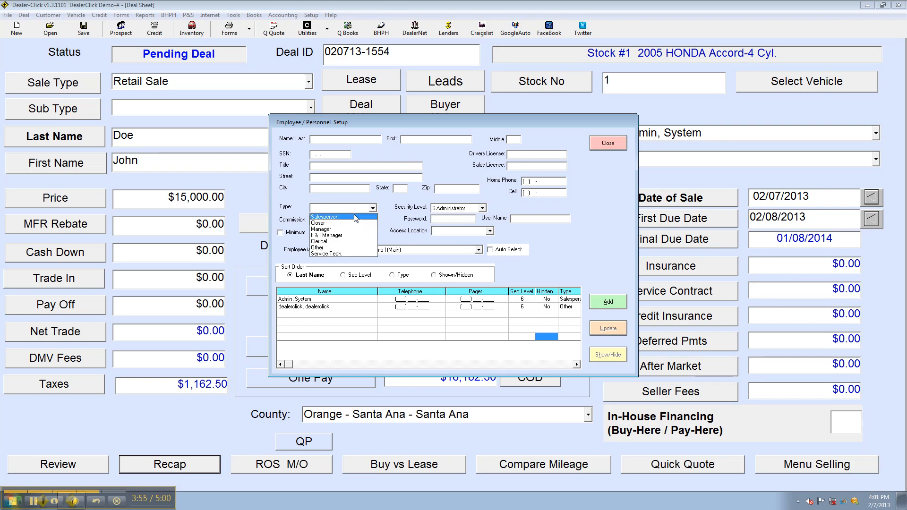
click(356, 218)
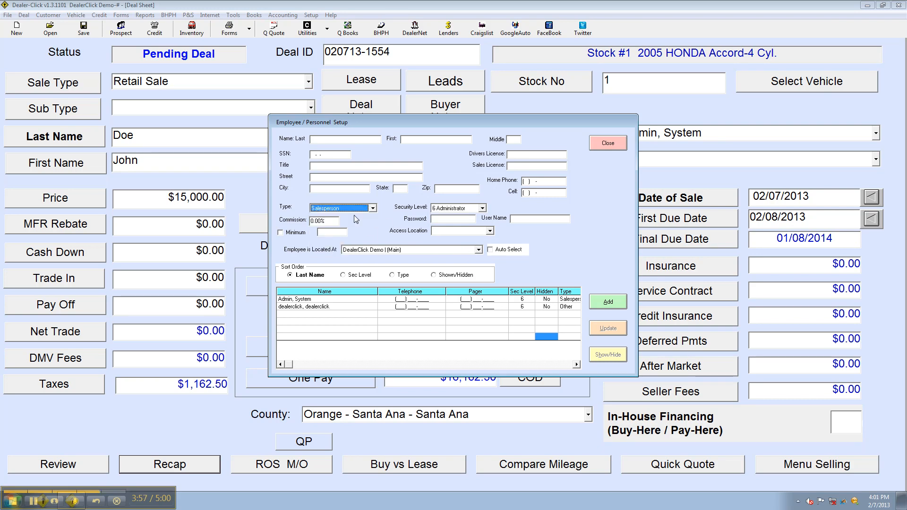
click(616, 146)
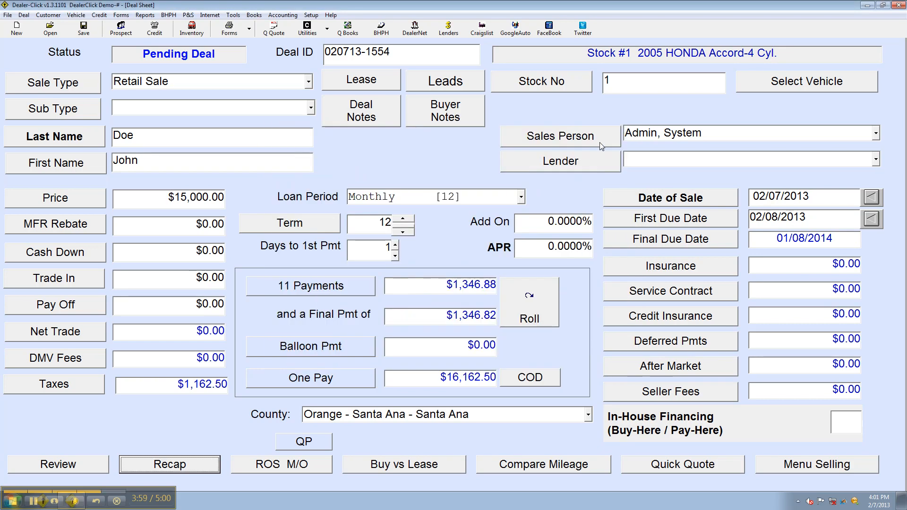
- Review the access level required for each feature in the security setup, and accept the settings
click(311, 15)
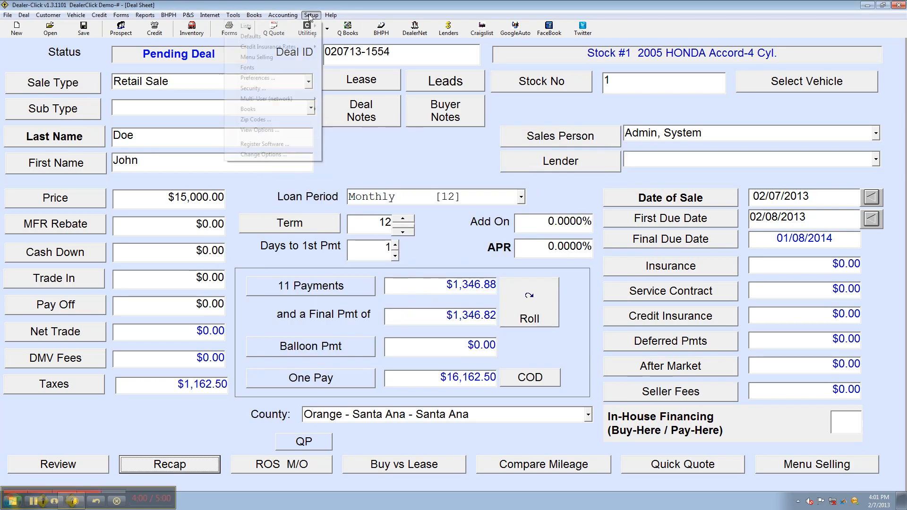
click(291, 89)
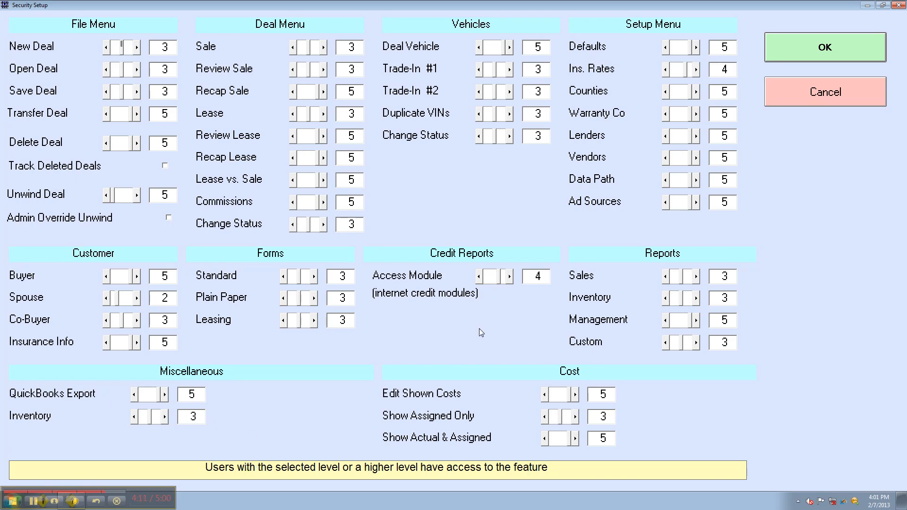
click(820, 55)
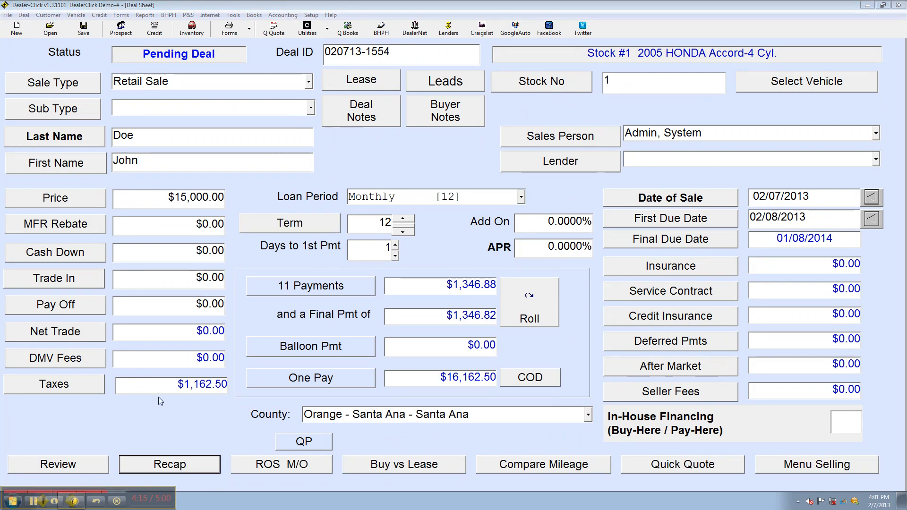
- Review the deal's cash price, insurance, down payment and financing summary, and close the review
click(90, 466)
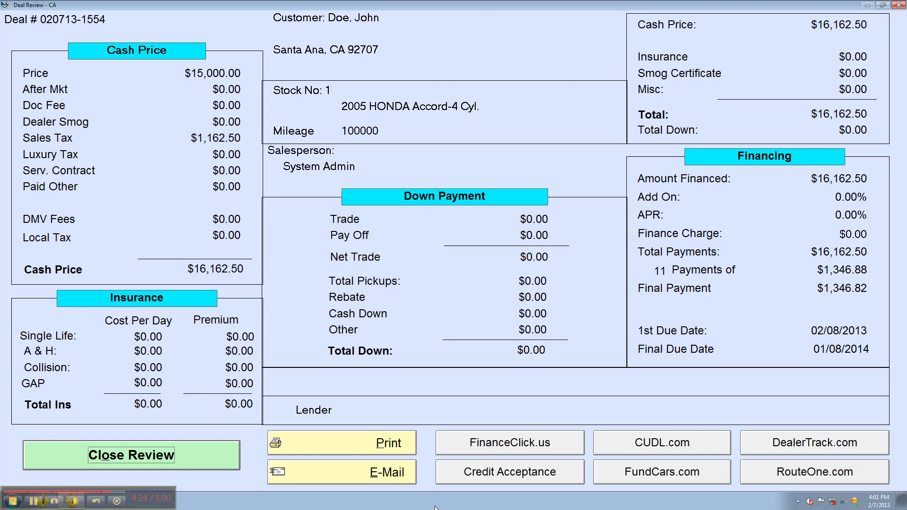
click(114, 453)
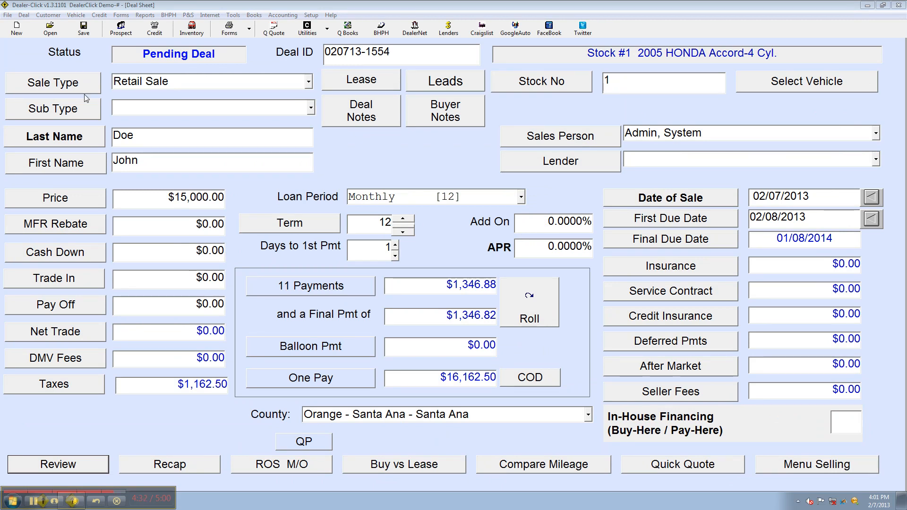
- Create a new blank deal, and reopen the saved pending retail deal for stock number 1
click(17, 29)
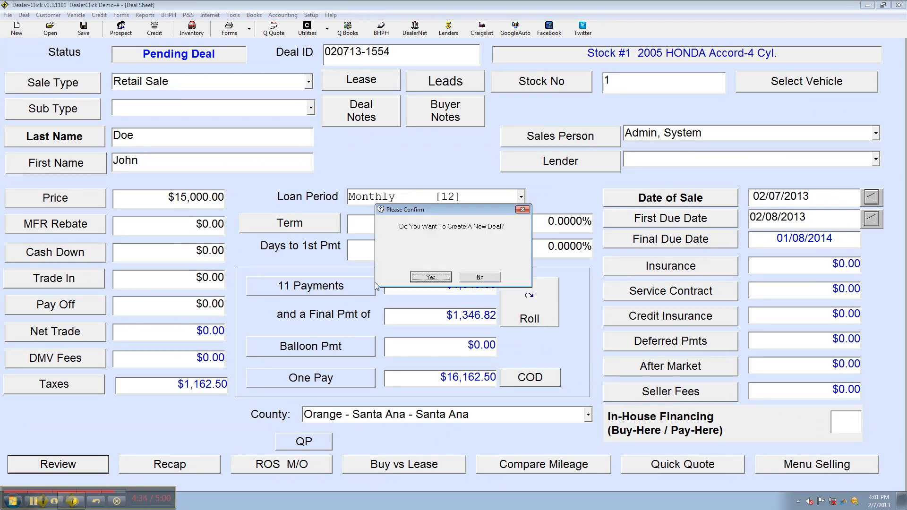
key(Return)
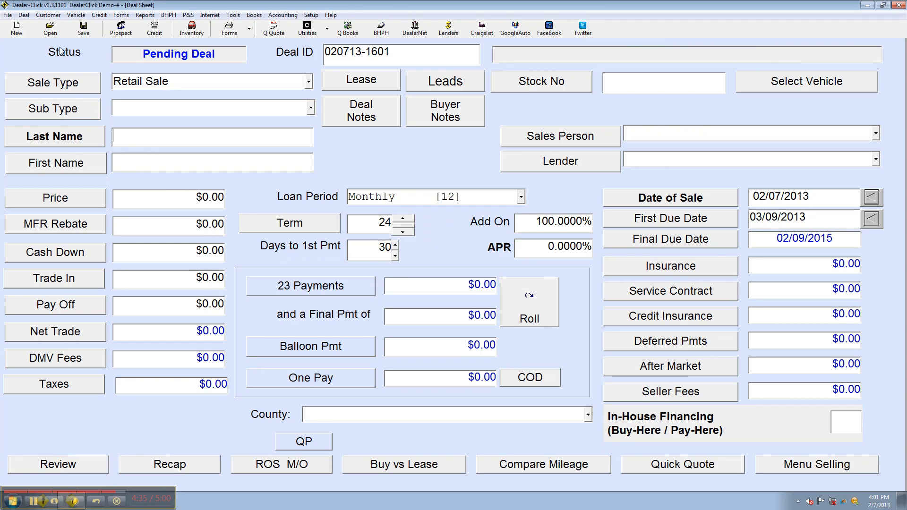
click(50, 29)
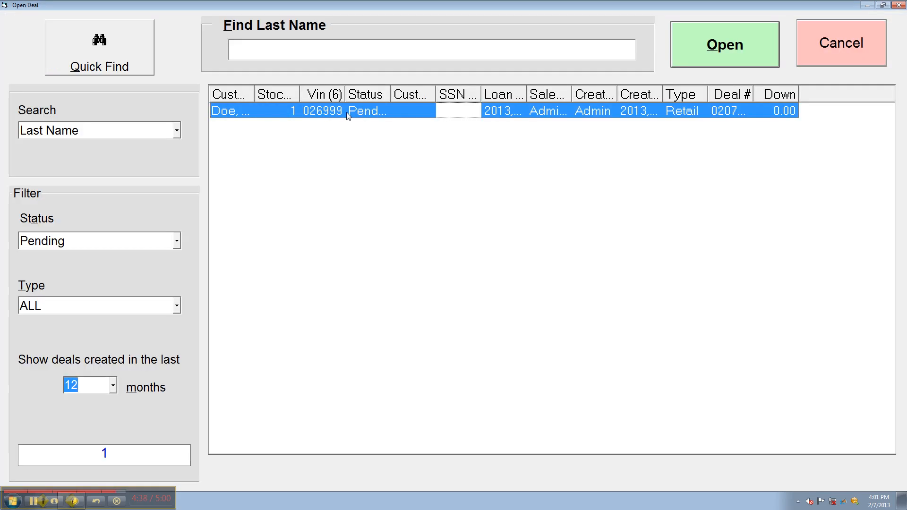
double_click(347, 112)
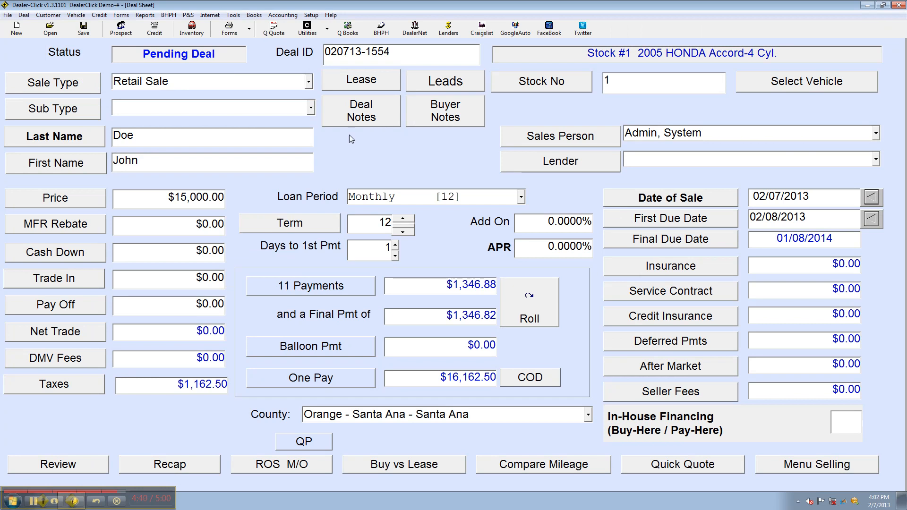